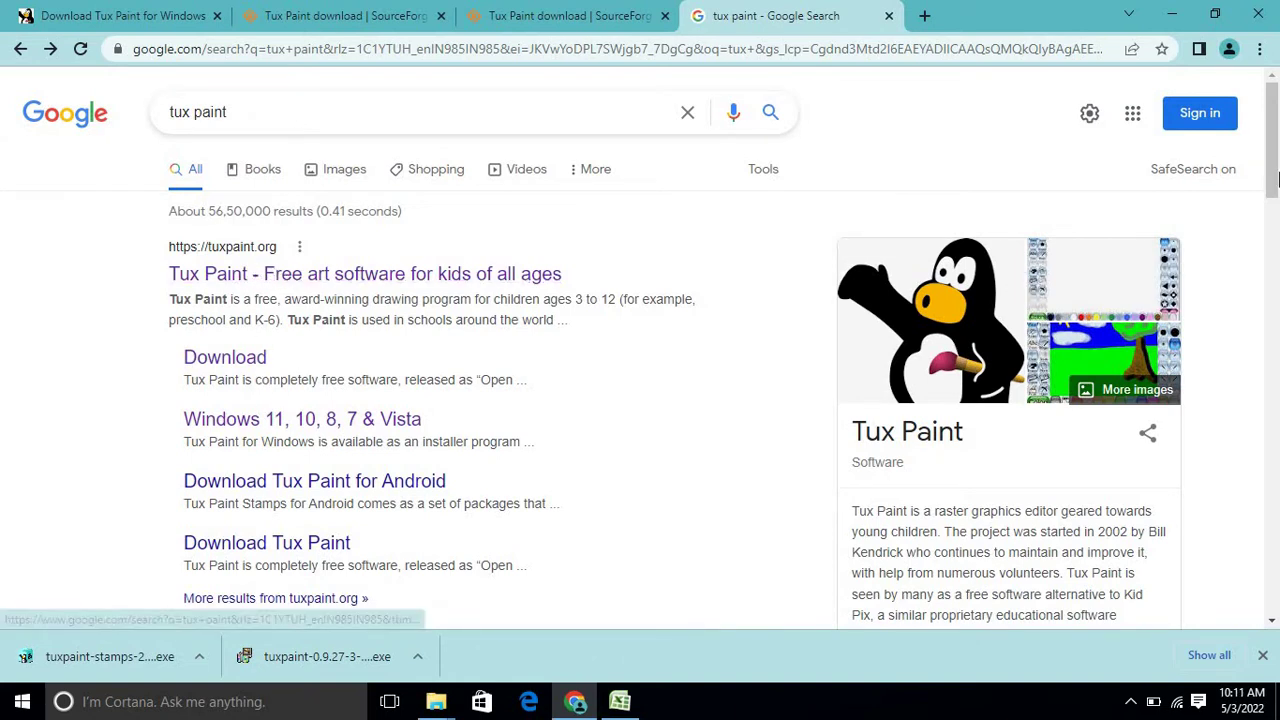
- Scroll through the Google results for 'tux paint' and back to the top
scroll(1275, 175, "down", 3)
scroll(1275, 175, "up", 3)
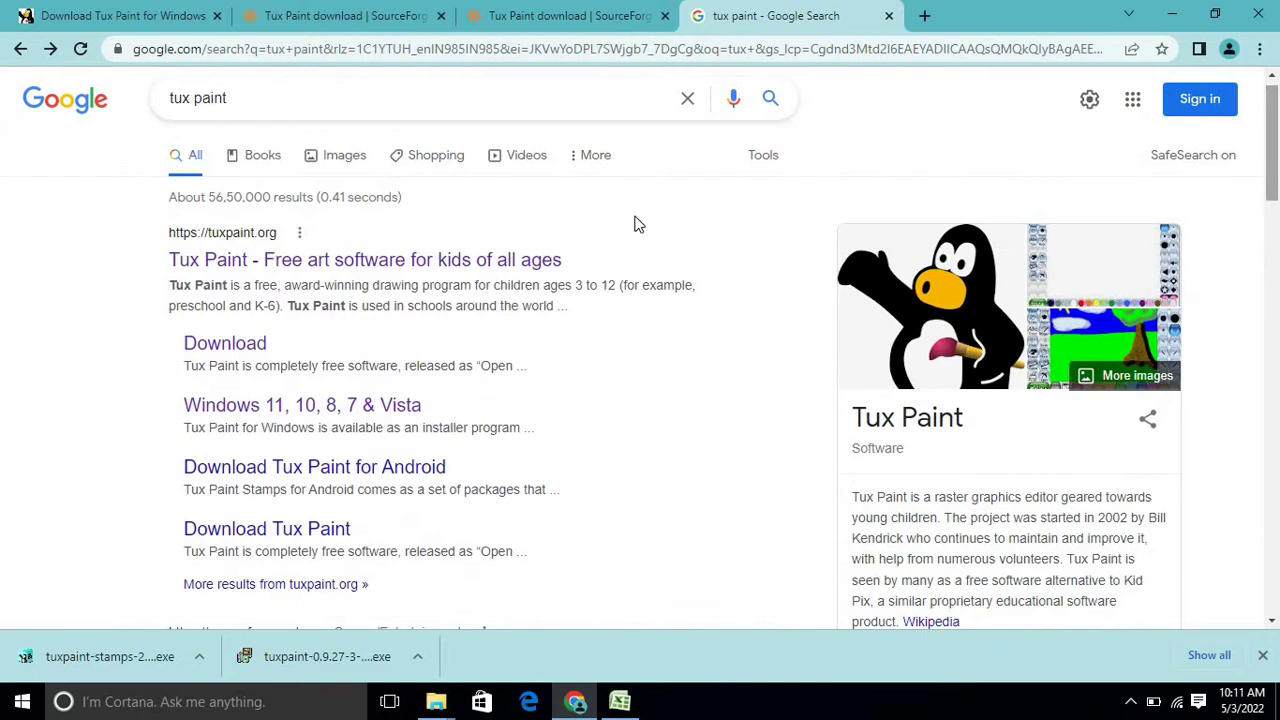
- Open the official tuxpaint.org site and go to its Download Tux Paint page
left_click(352, 262)
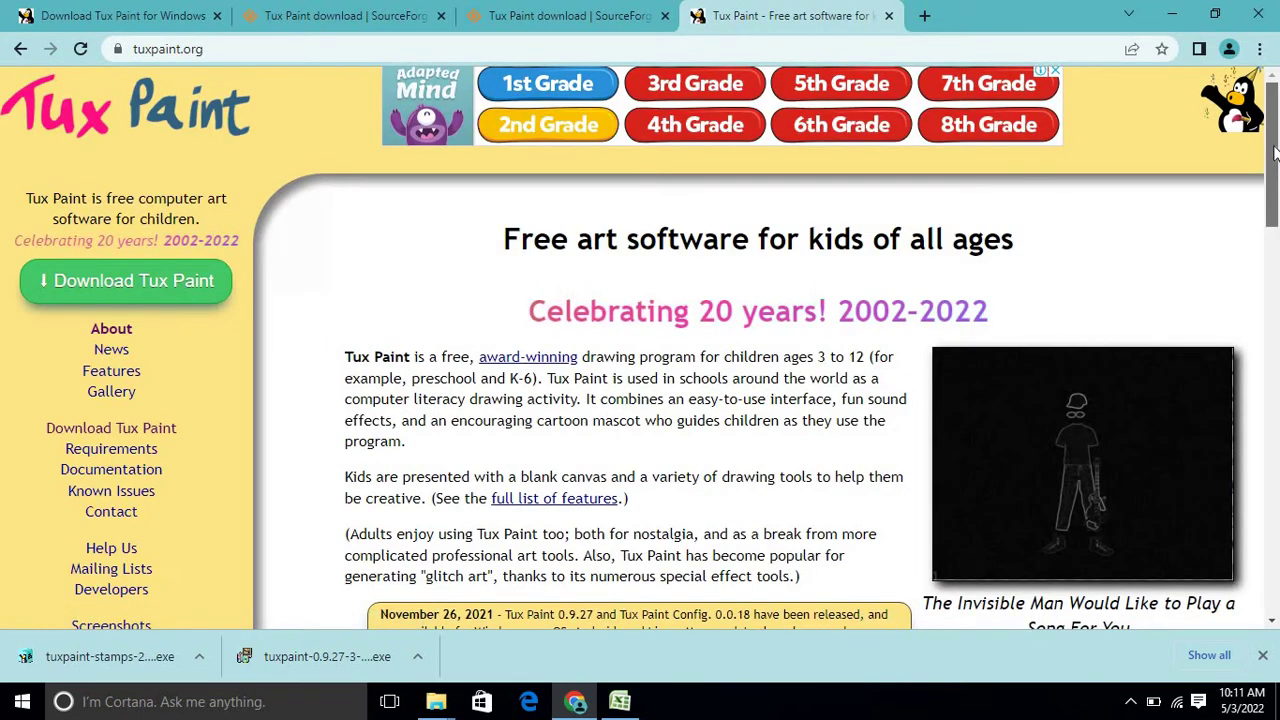
scroll(1275, 207, "down", 1)
left_click_drag(1275, 207, 1275, 282)
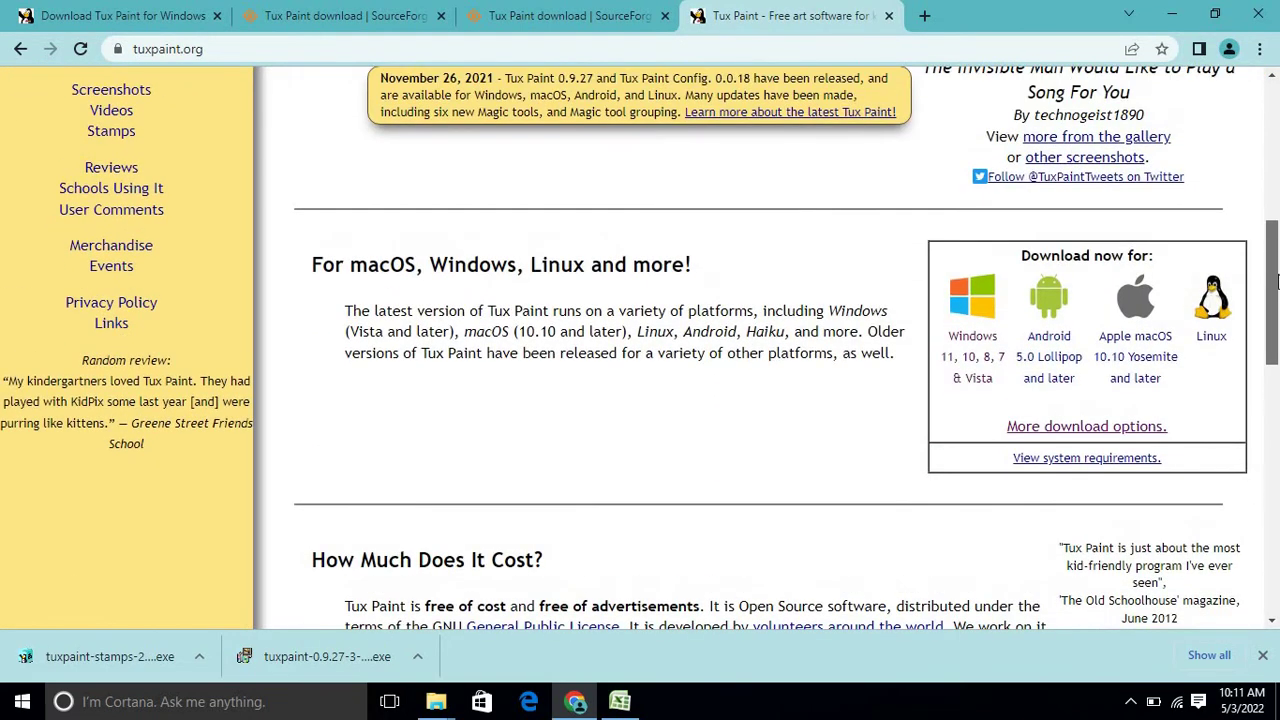
mouse_move(1275, 228)
left_mouse_down()
mouse_move(1275, 190)
mouse_move(1276, 408)
left_mouse_up()
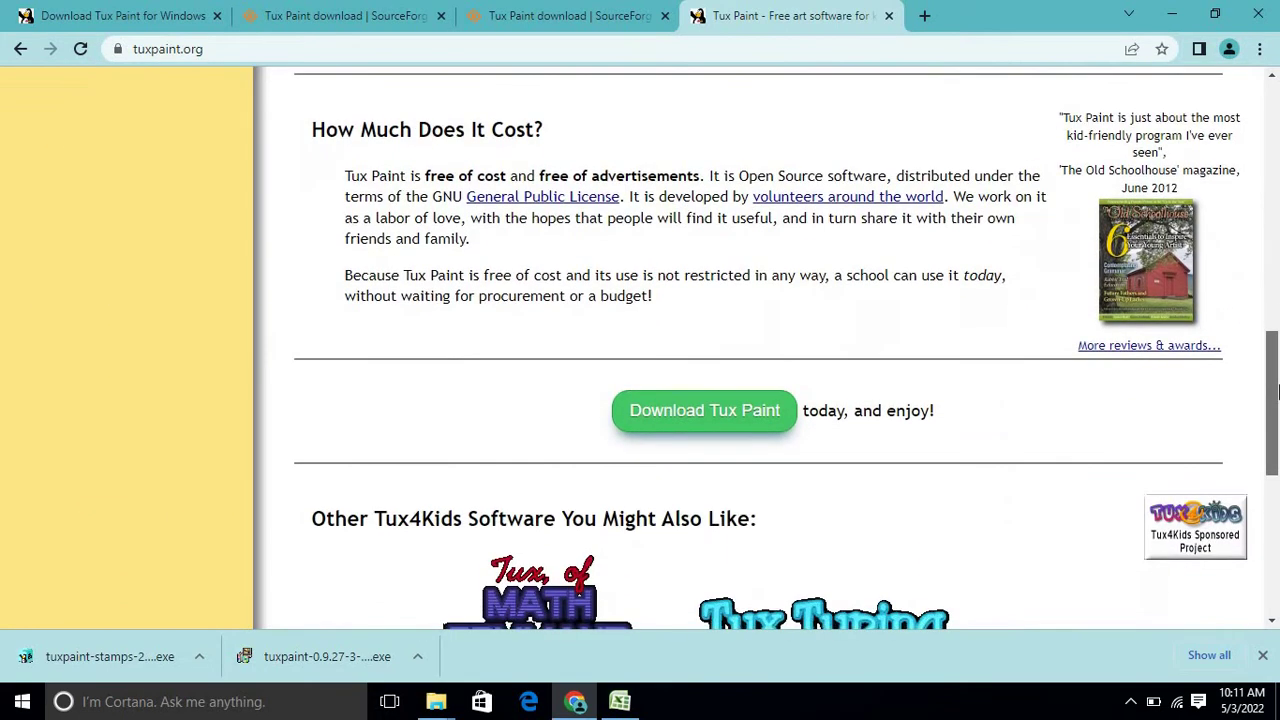
left_click(700, 425)
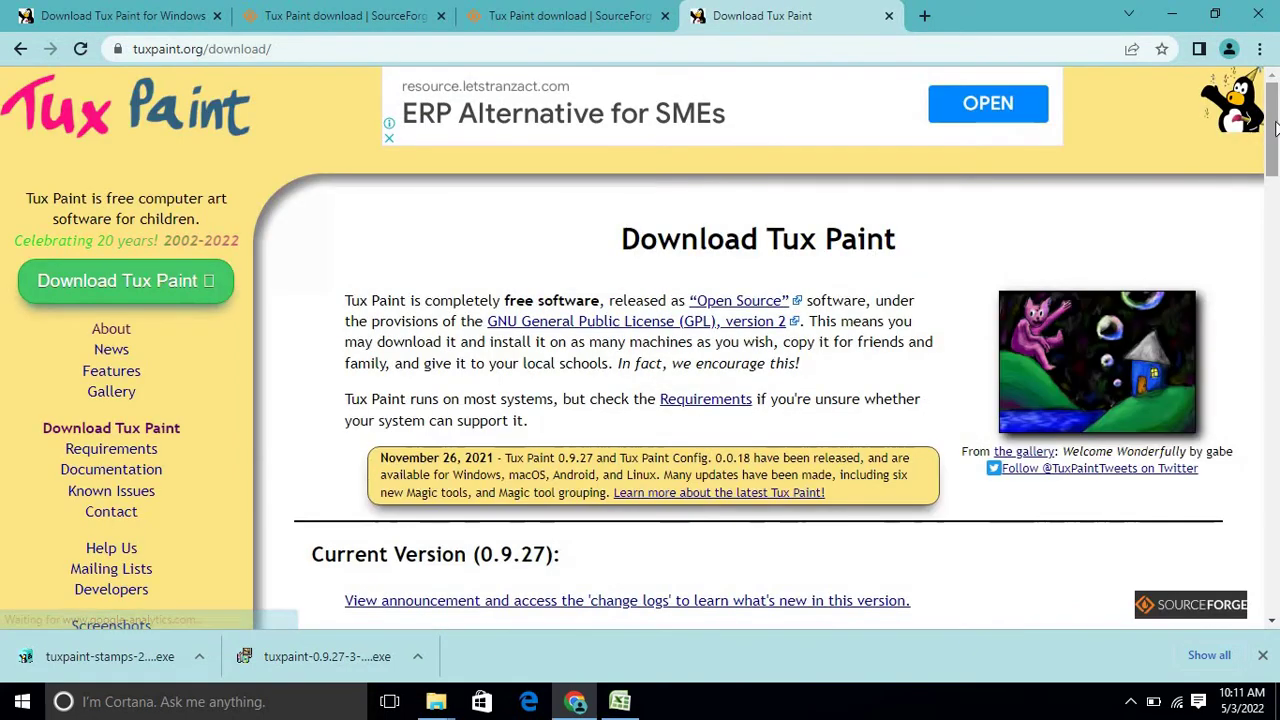
- Open the Windows download page and scroll to the 0.9.27 installers and stamps
left_click_drag(1276, 131, 1274, 212)
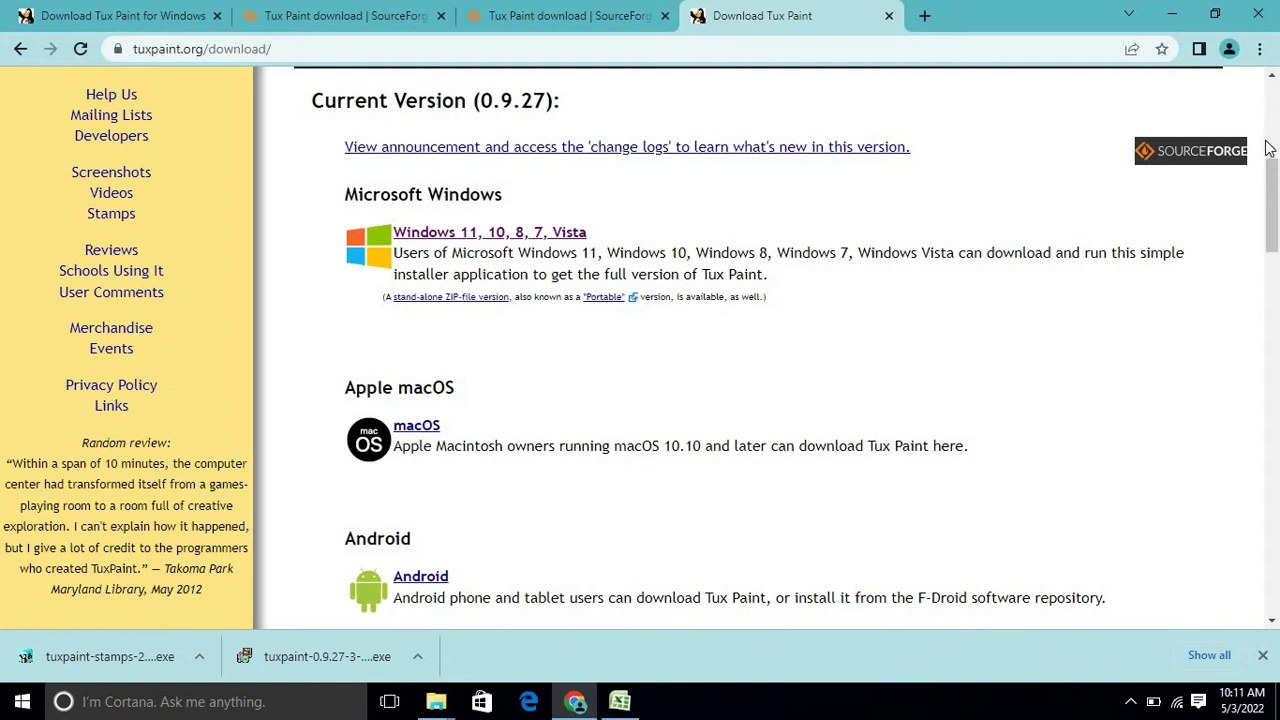
left_click_drag(1274, 195, 1274, 158)
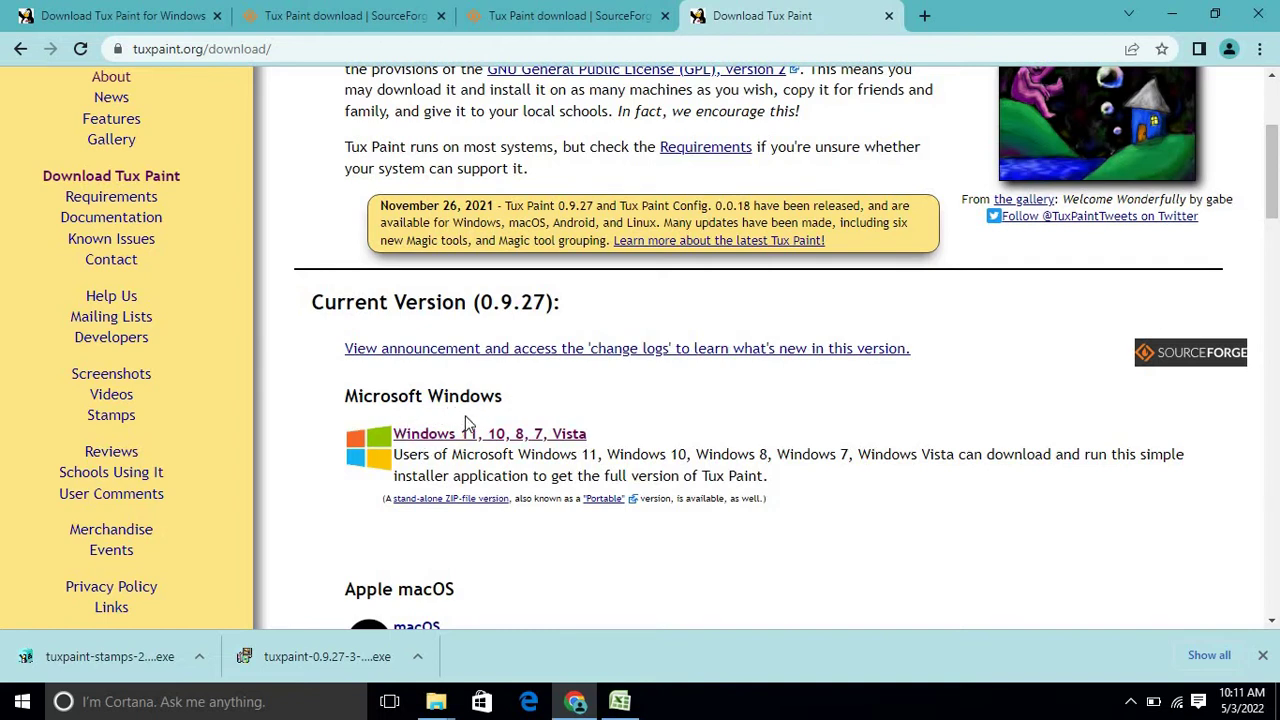
left_click(488, 440)
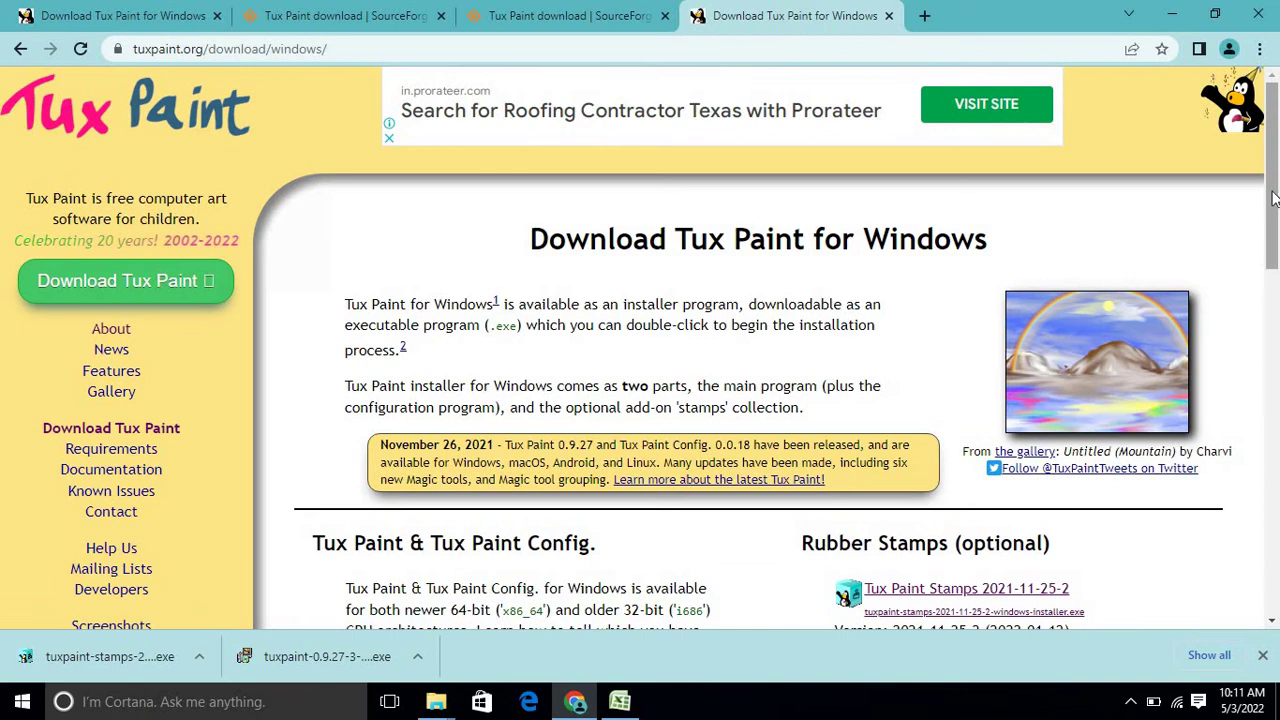
left_click_drag(1277, 240, 1278, 368)
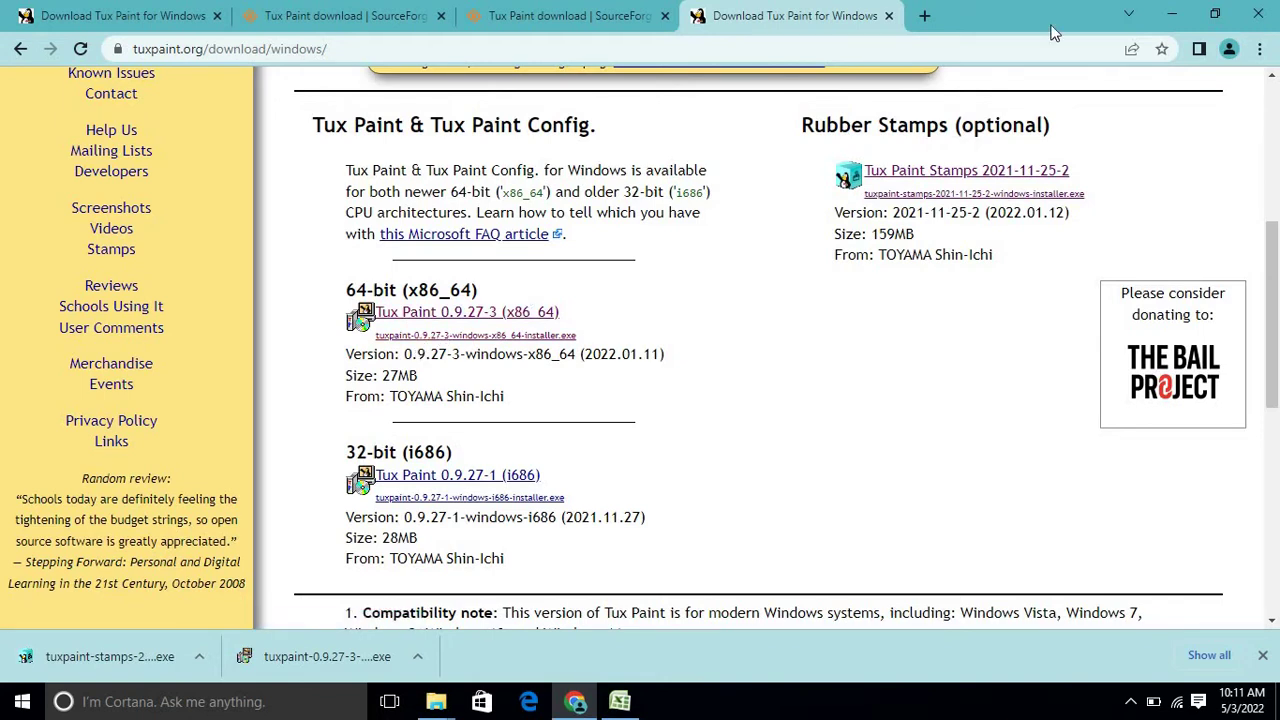
- Check This PC's Properties to confirm 64-bit Windows 10 Pro, then return to Chrome
left_click(1172, 14)
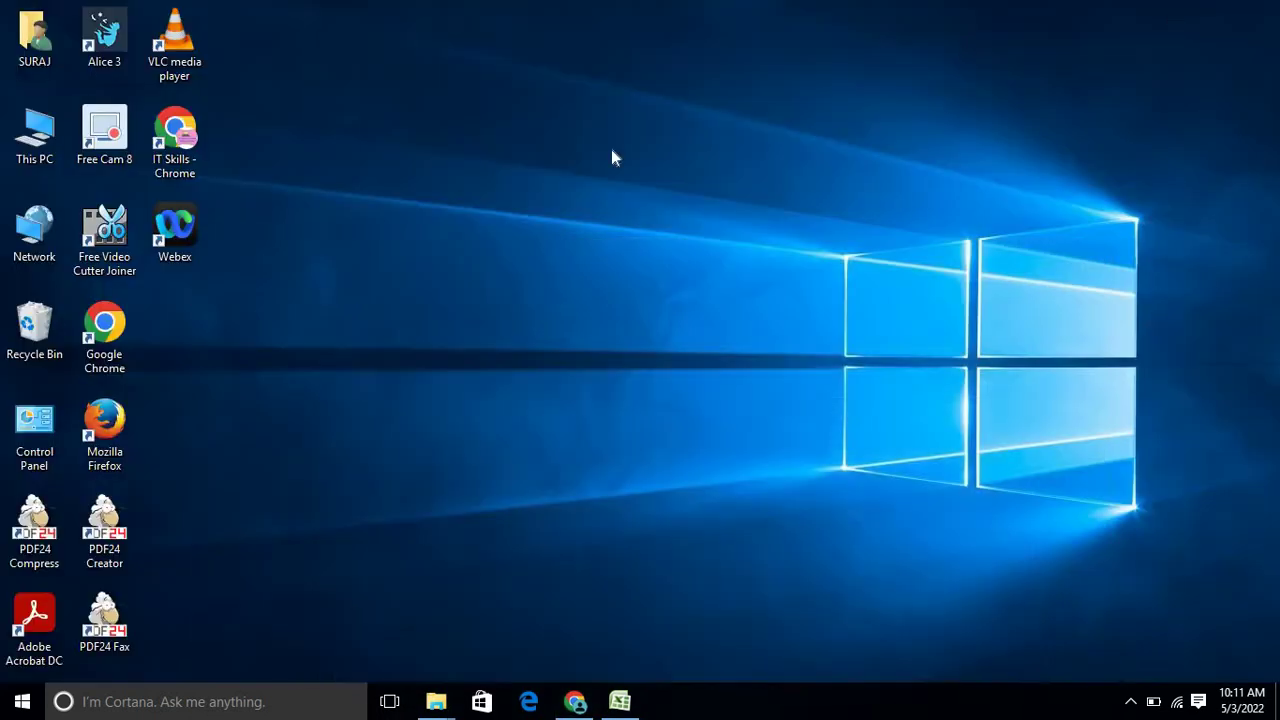
right_click(47, 143)
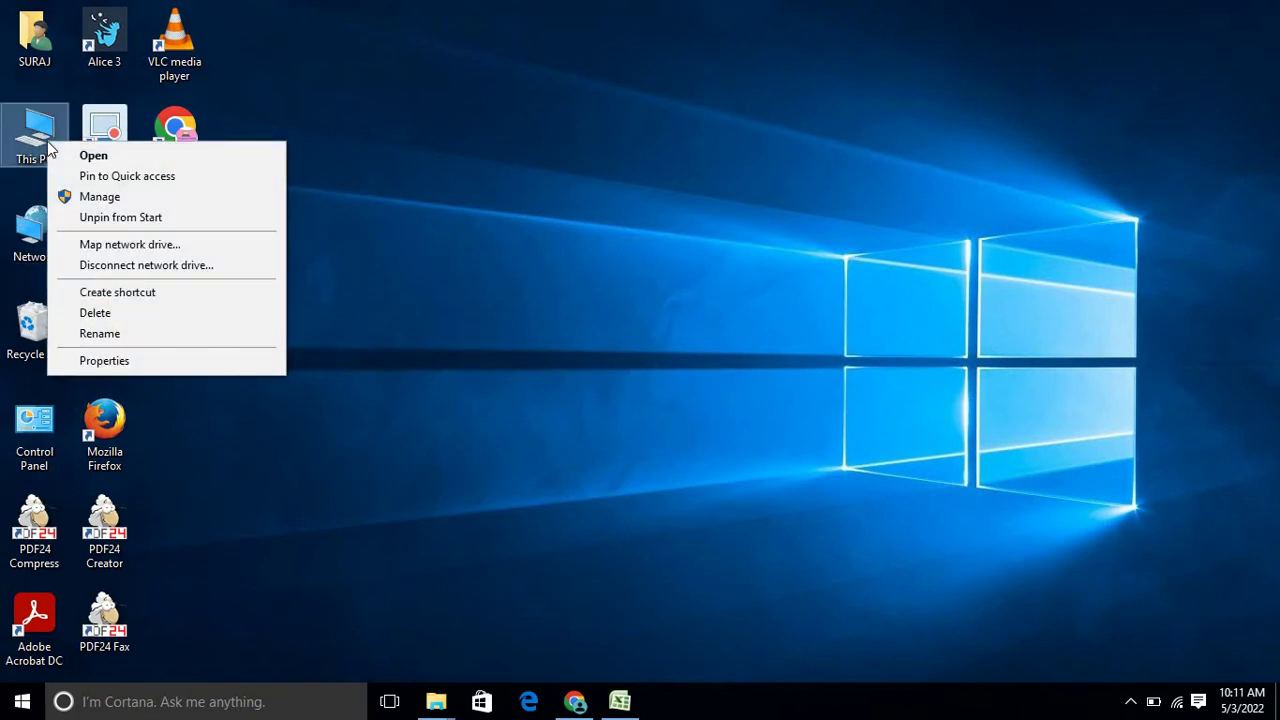
left_click(116, 362)
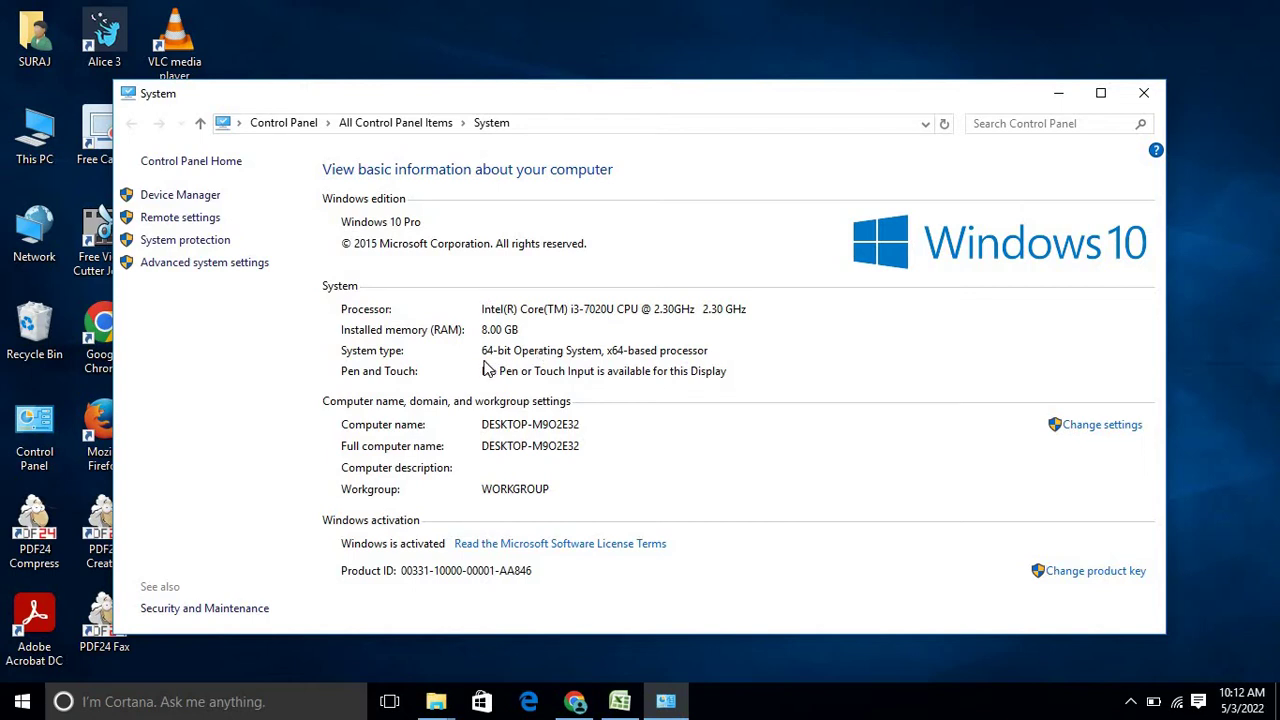
left_click(1143, 92)
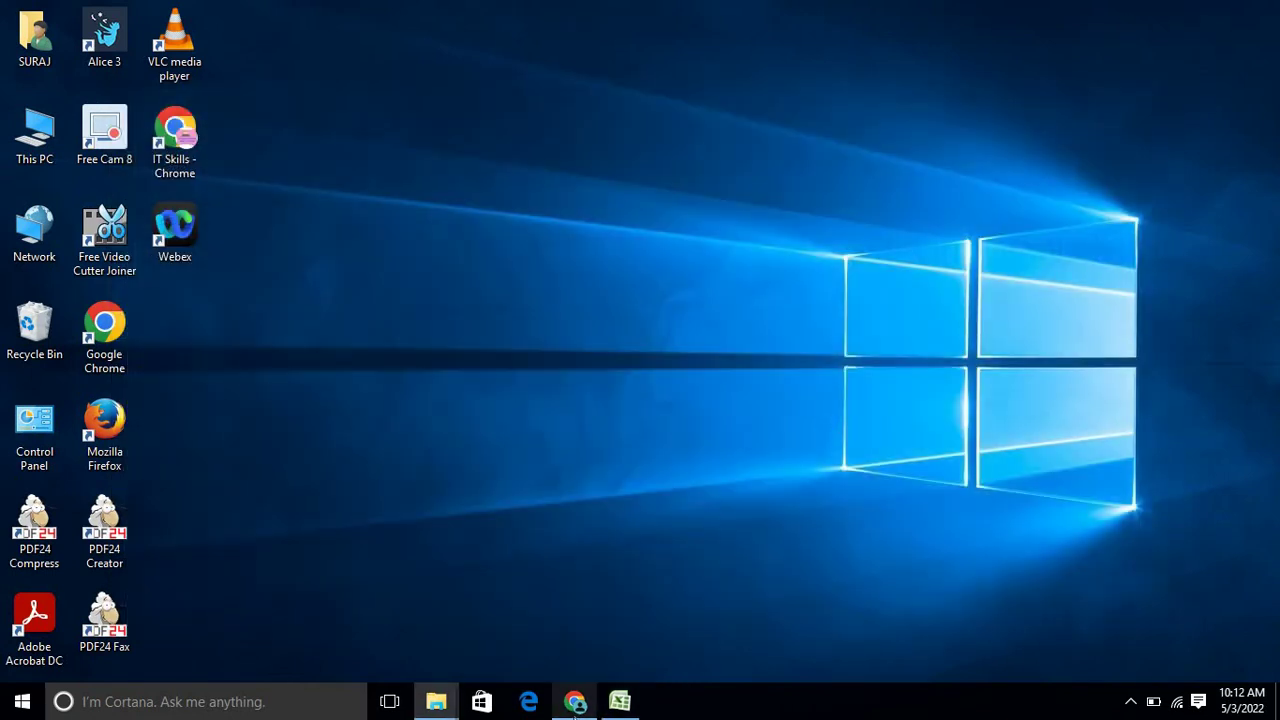
left_click(575, 701)
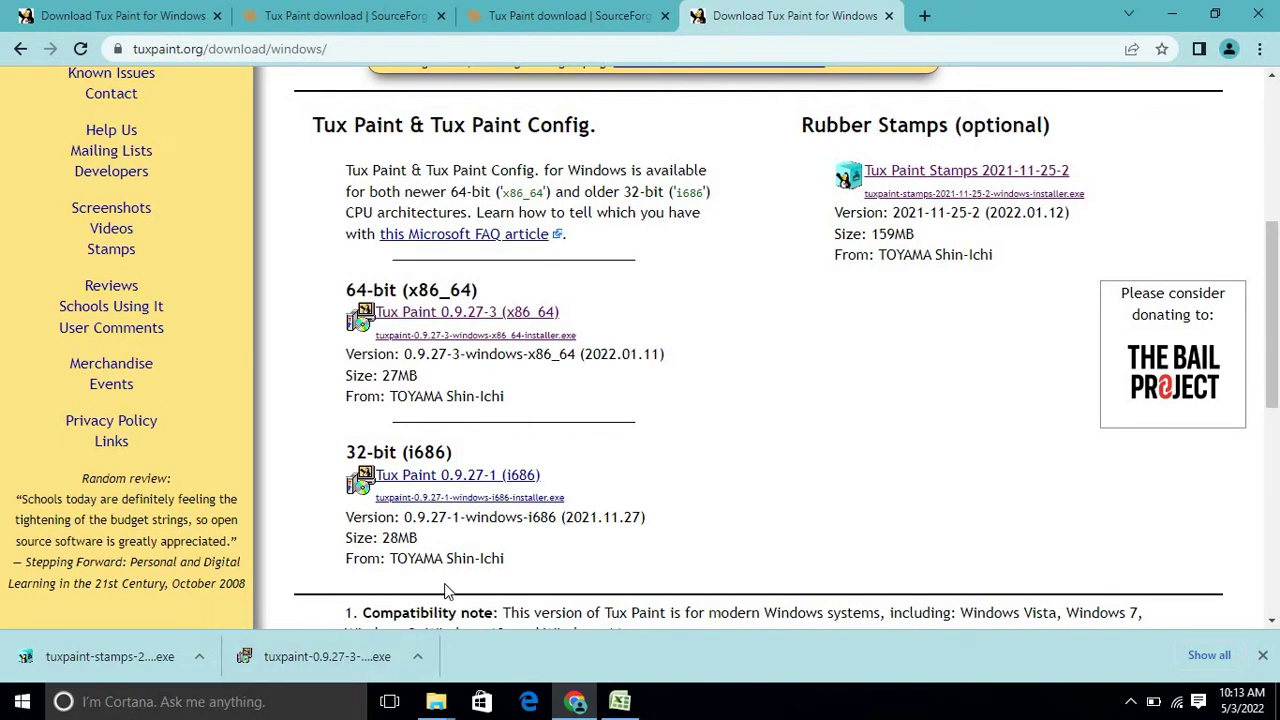
- Show the Tuxpaint setup with stamps folder and compare the Tux Paint and stamps installers
left_click(1176, 16)
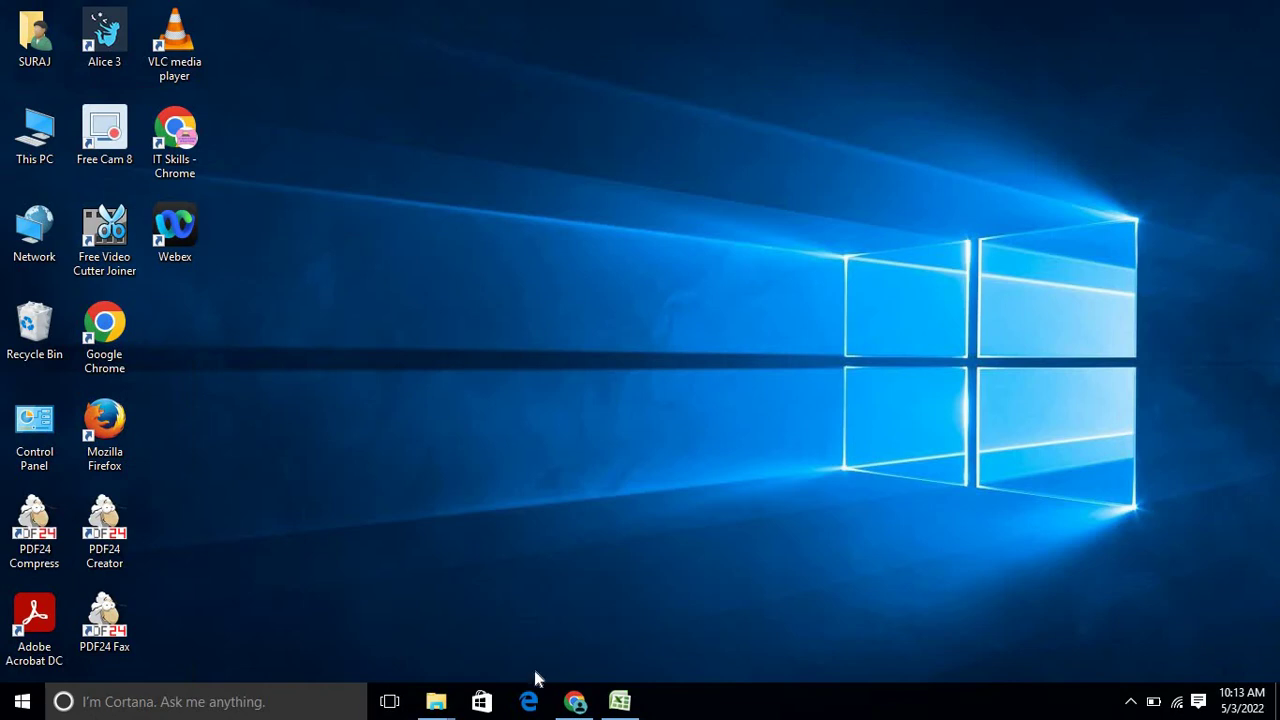
mouse_move(455, 700)
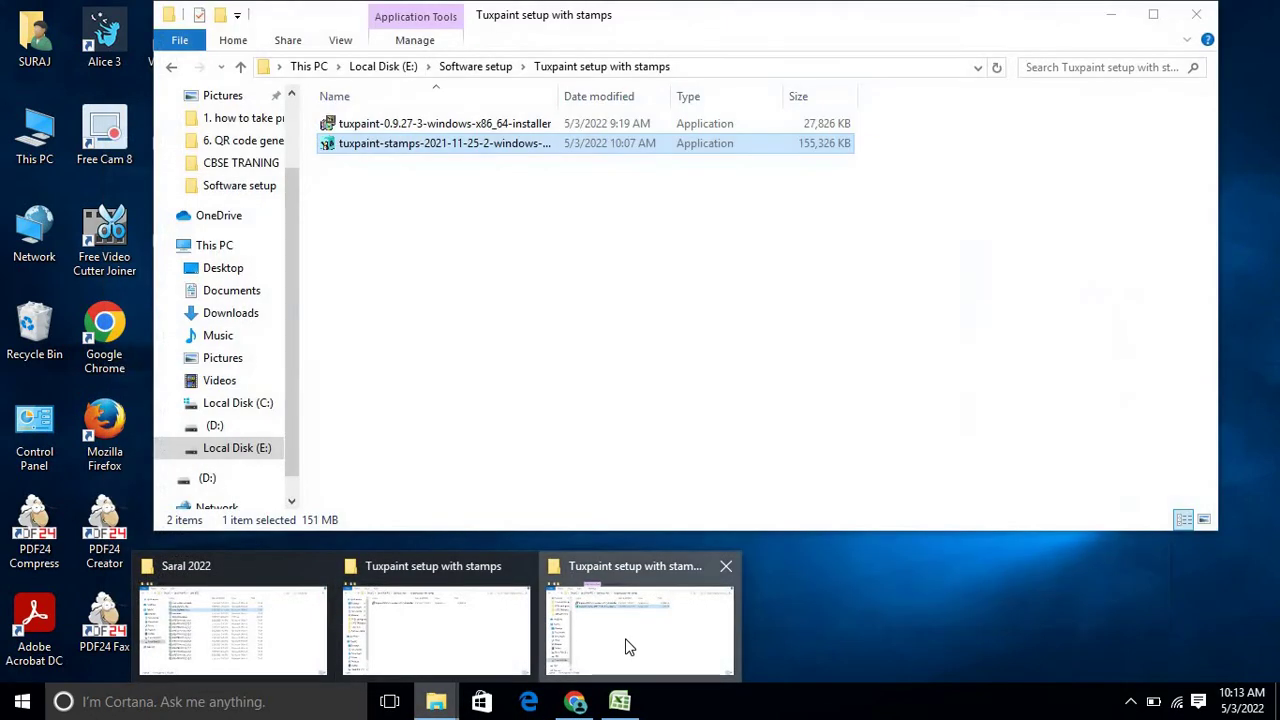
left_click(626, 647)
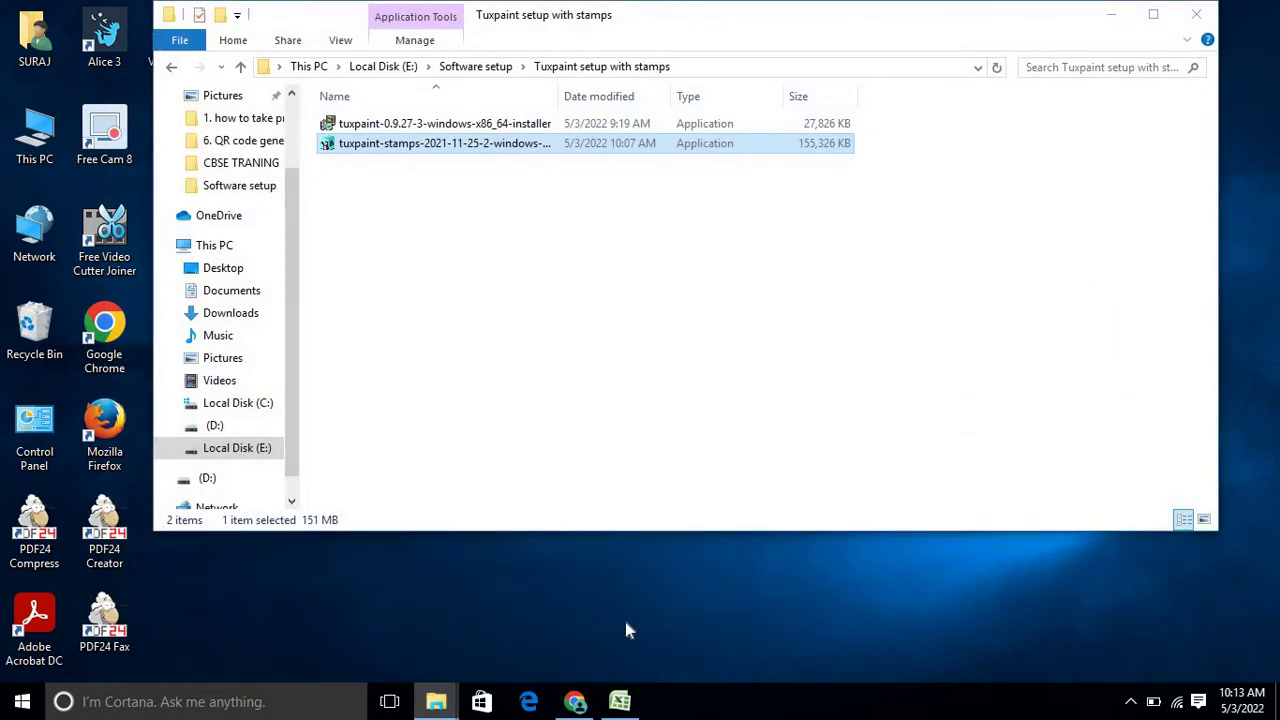
left_click(569, 404)
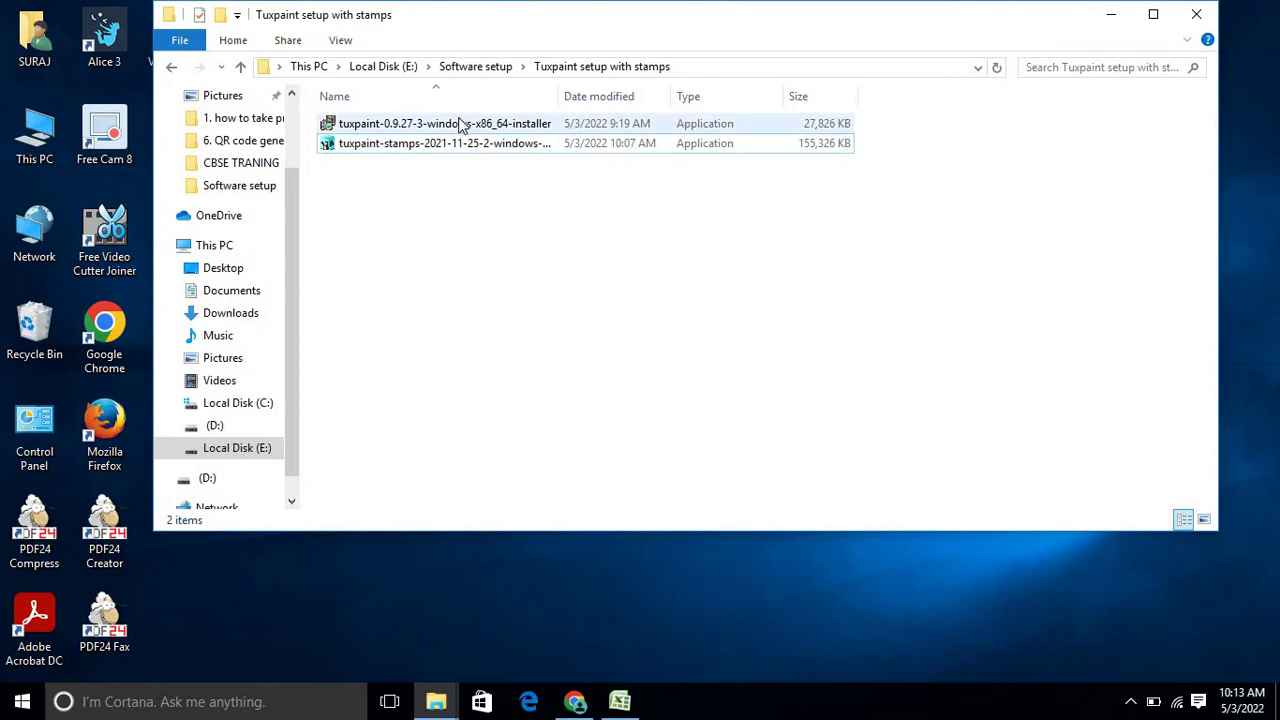
left_click(362, 143)
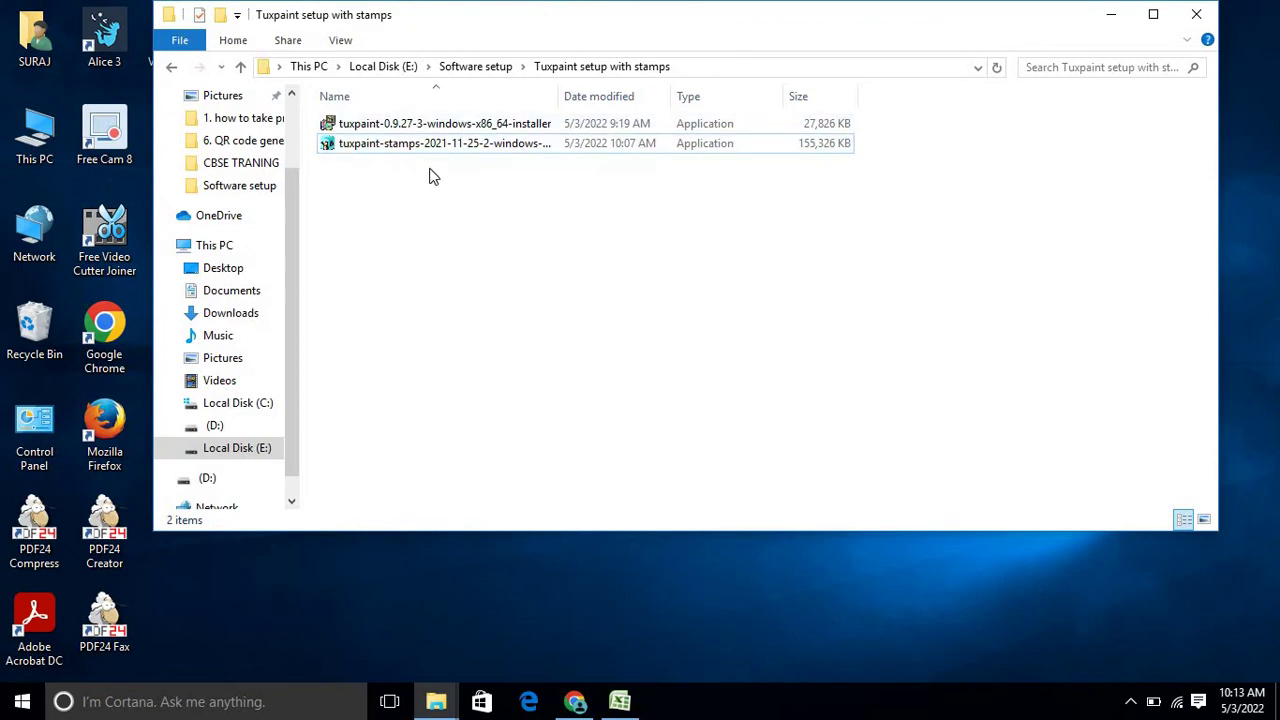
left_click(420, 126)
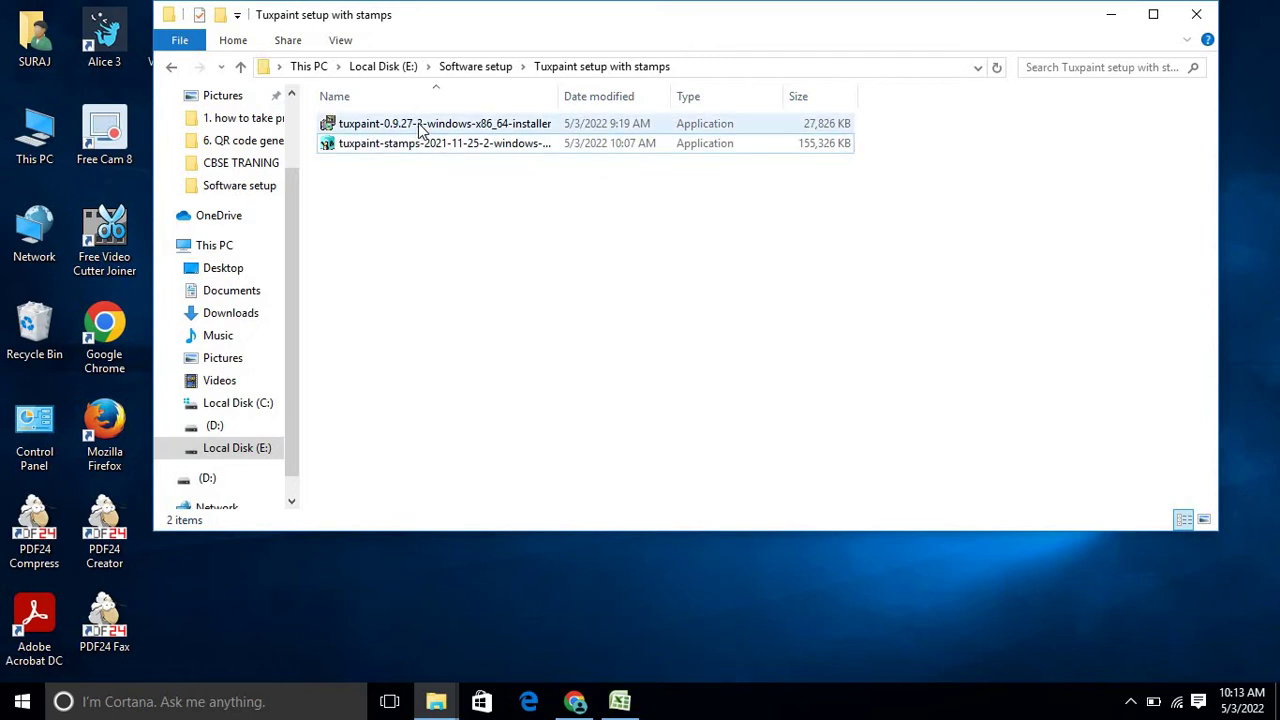
left_click(420, 128)
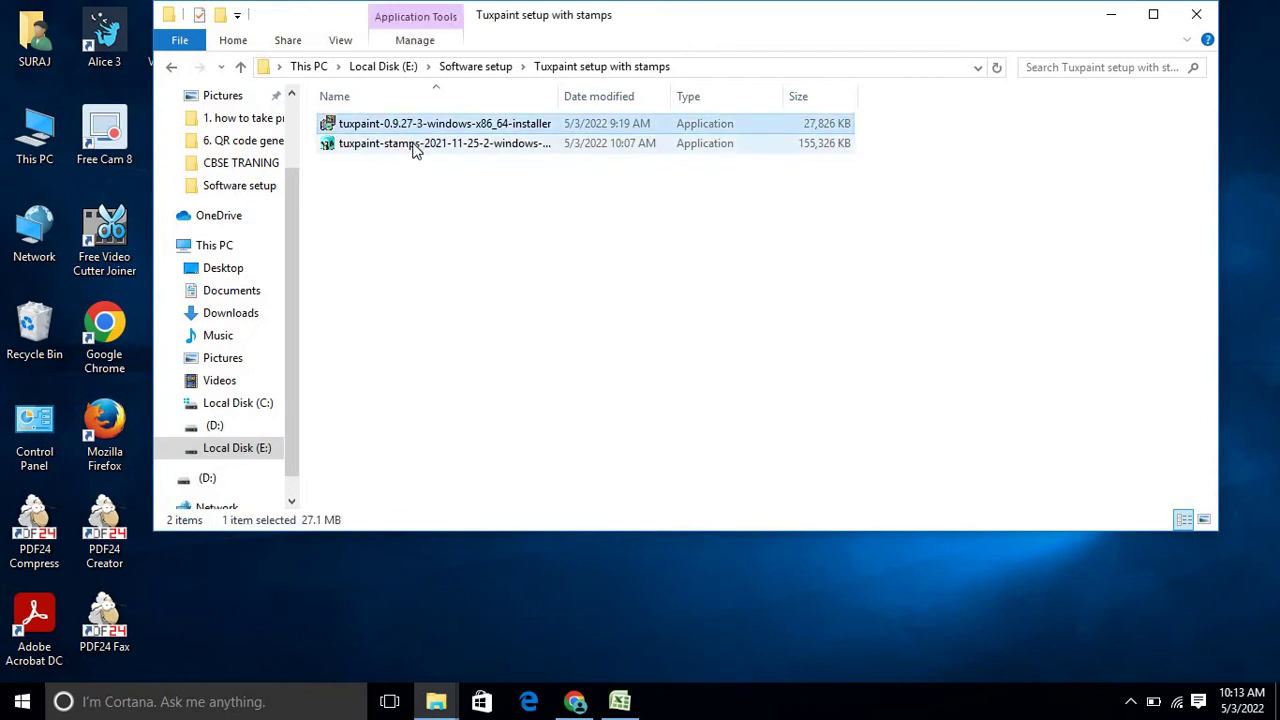
left_click(415, 146)
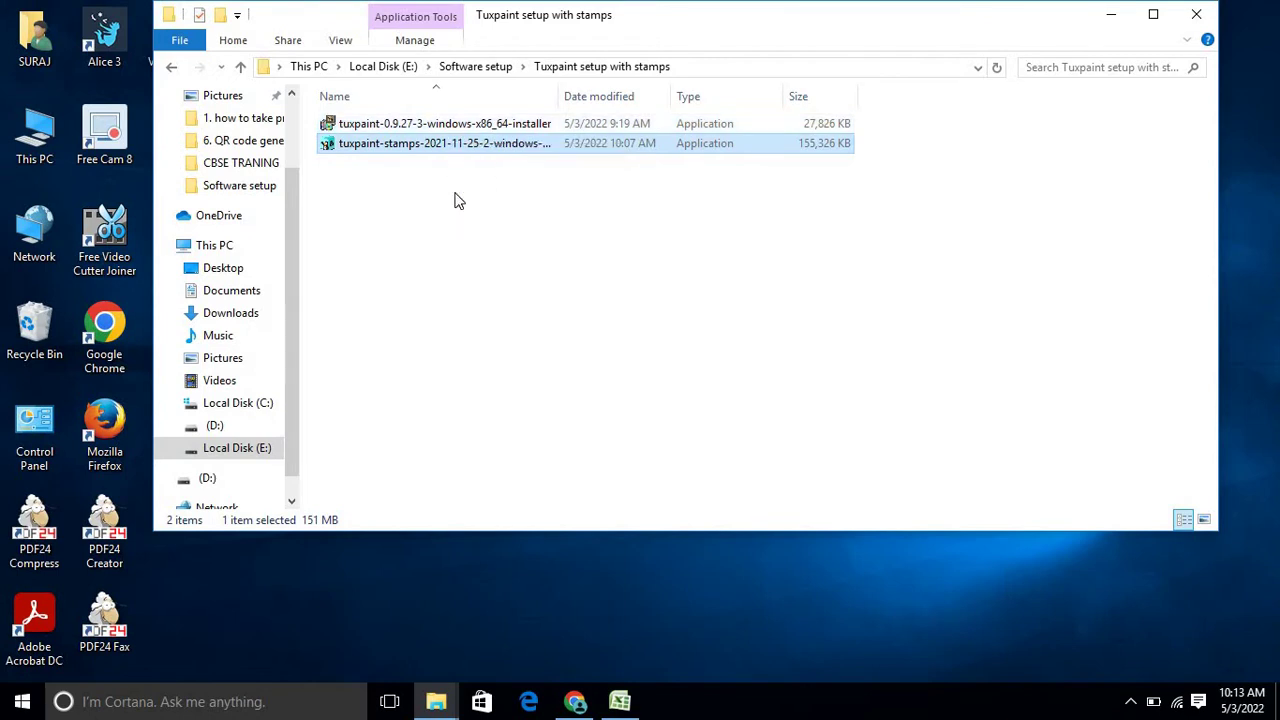
left_click(453, 130)
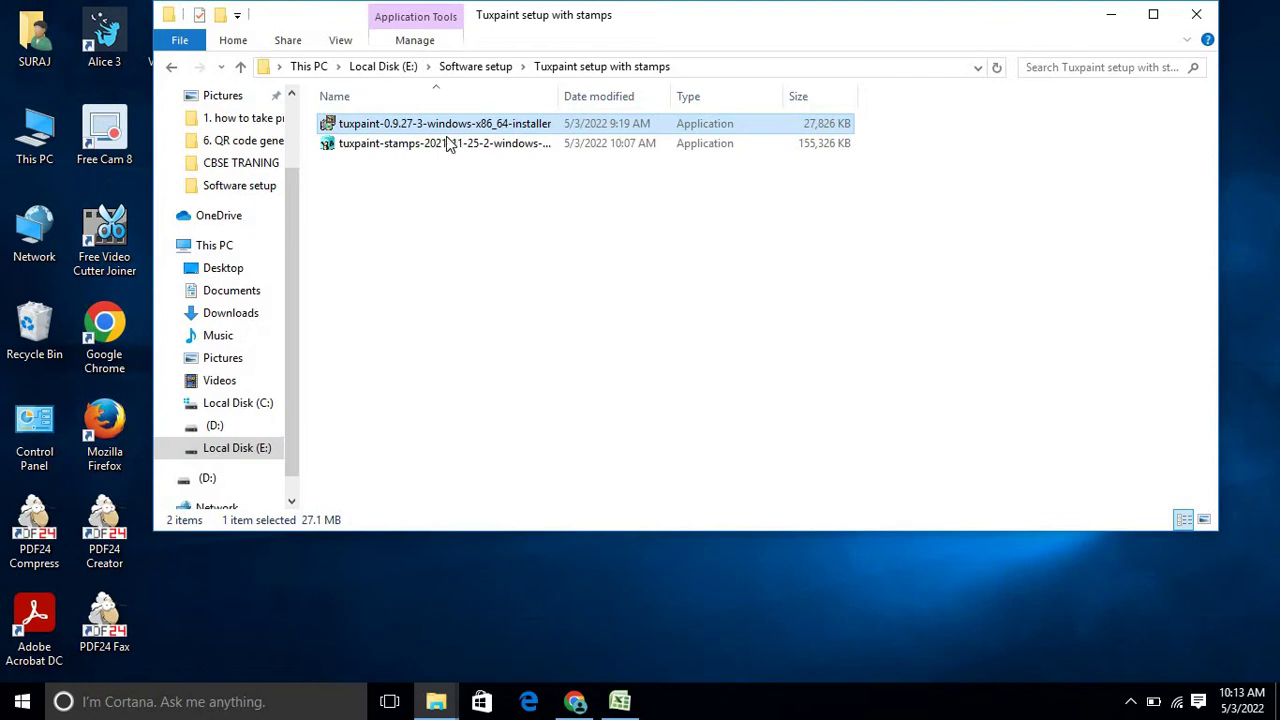
left_click(448, 146)
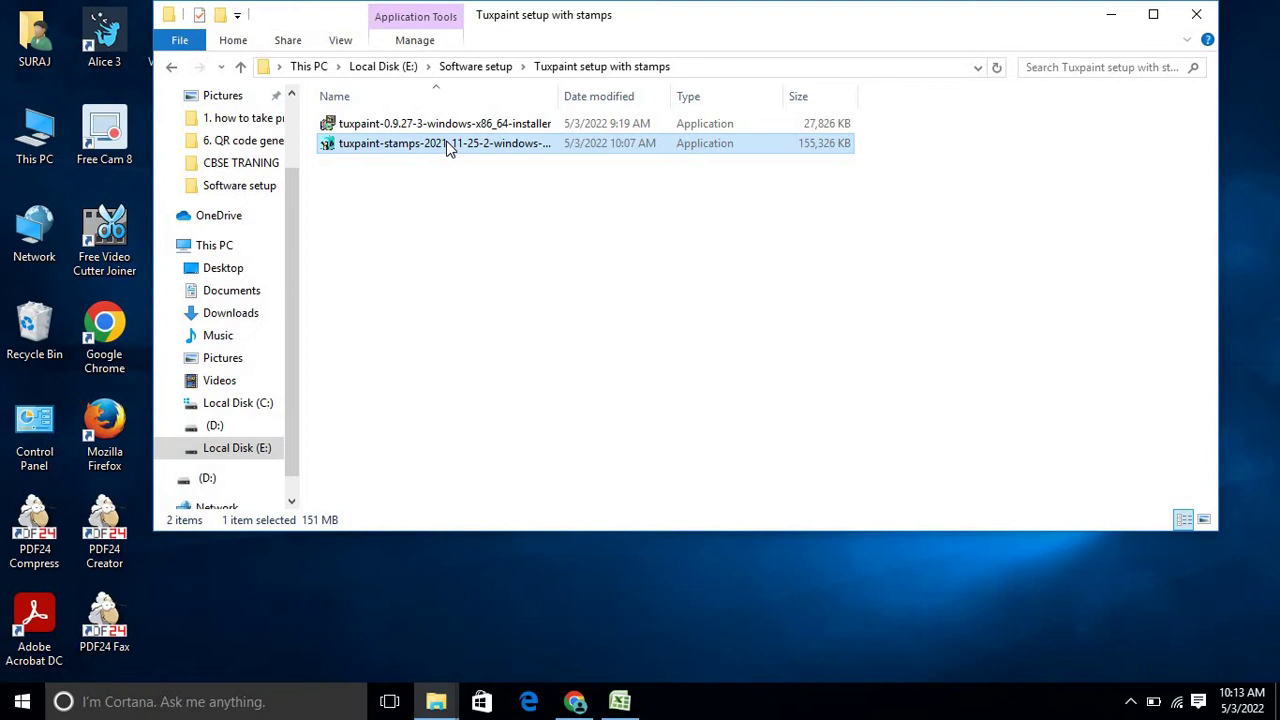
left_click(452, 124)
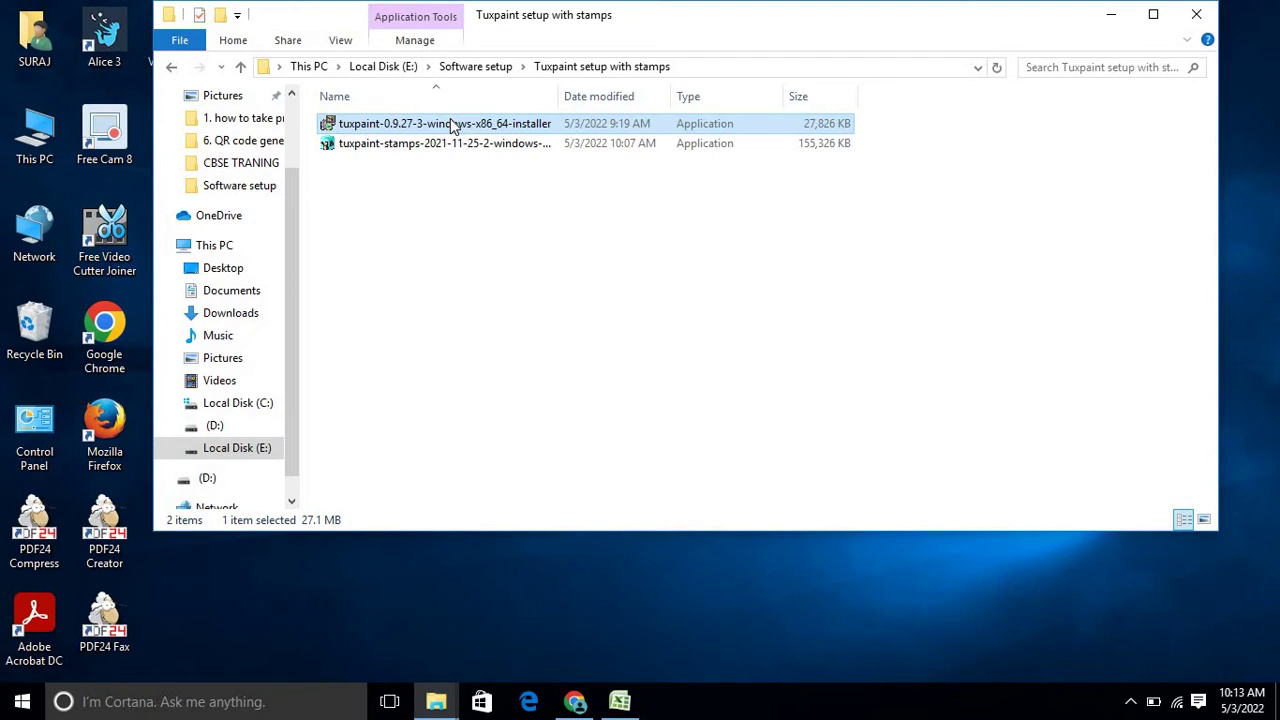
- Run tuxpaint-0.9.27-3-windows-x86_64-installer and allow it past the security warning
left_click(575, 701)
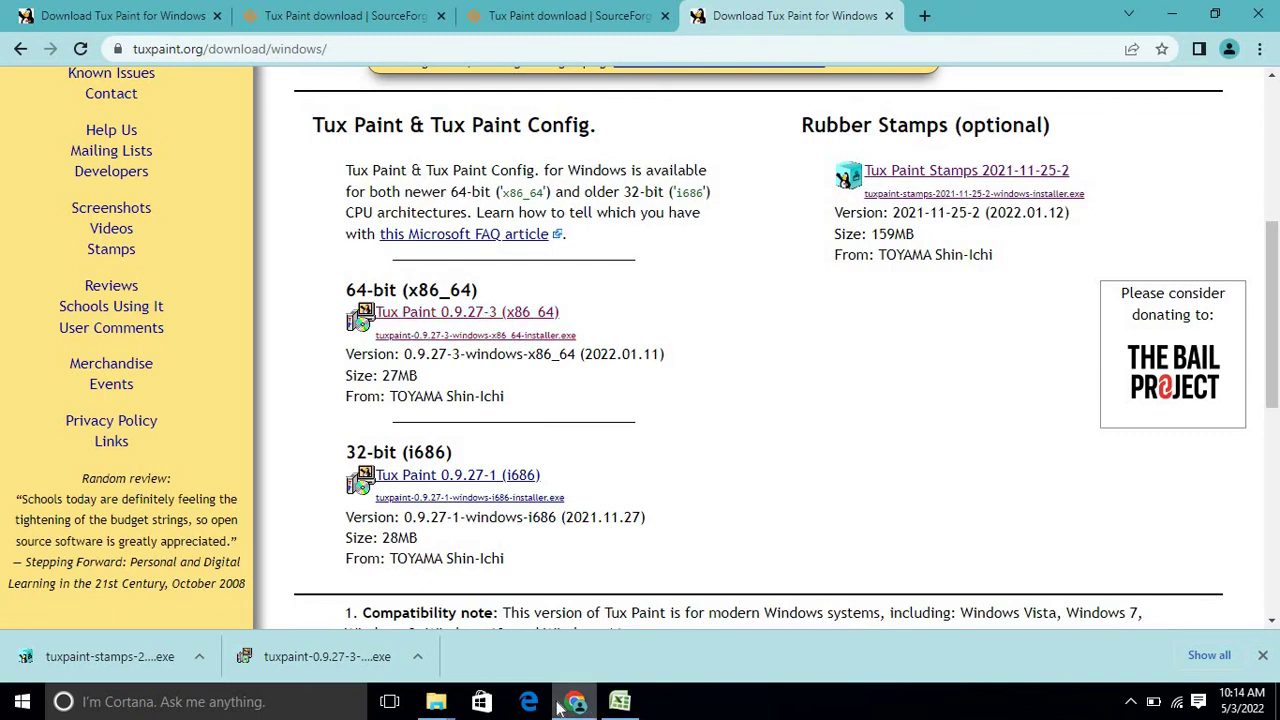
mouse_move(437, 708)
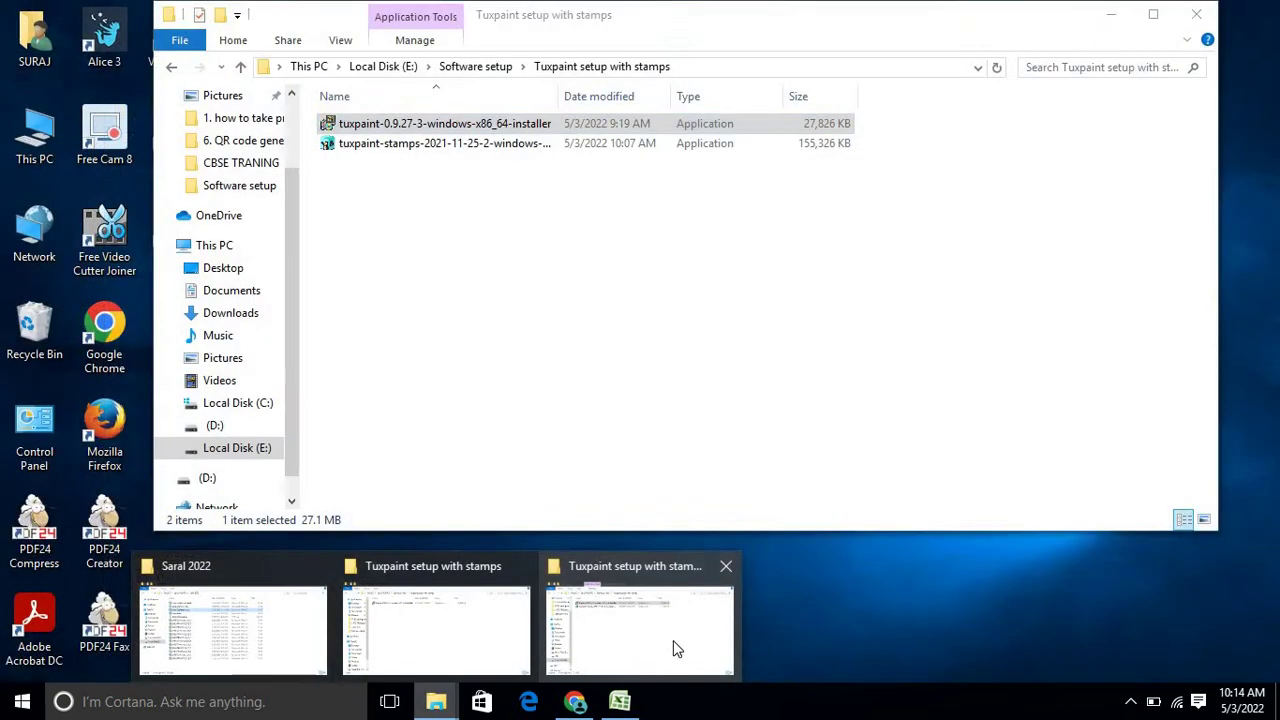
left_click(672, 640)
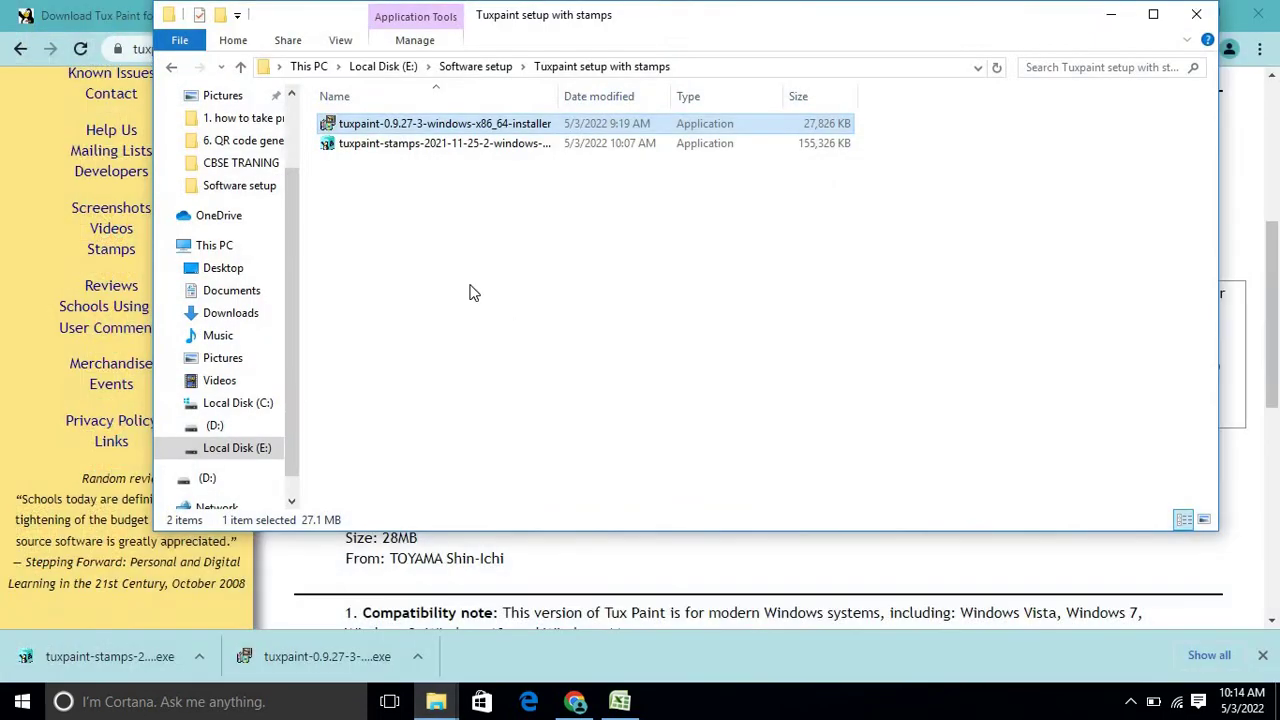
double_click(453, 128)
left_click(702, 370)
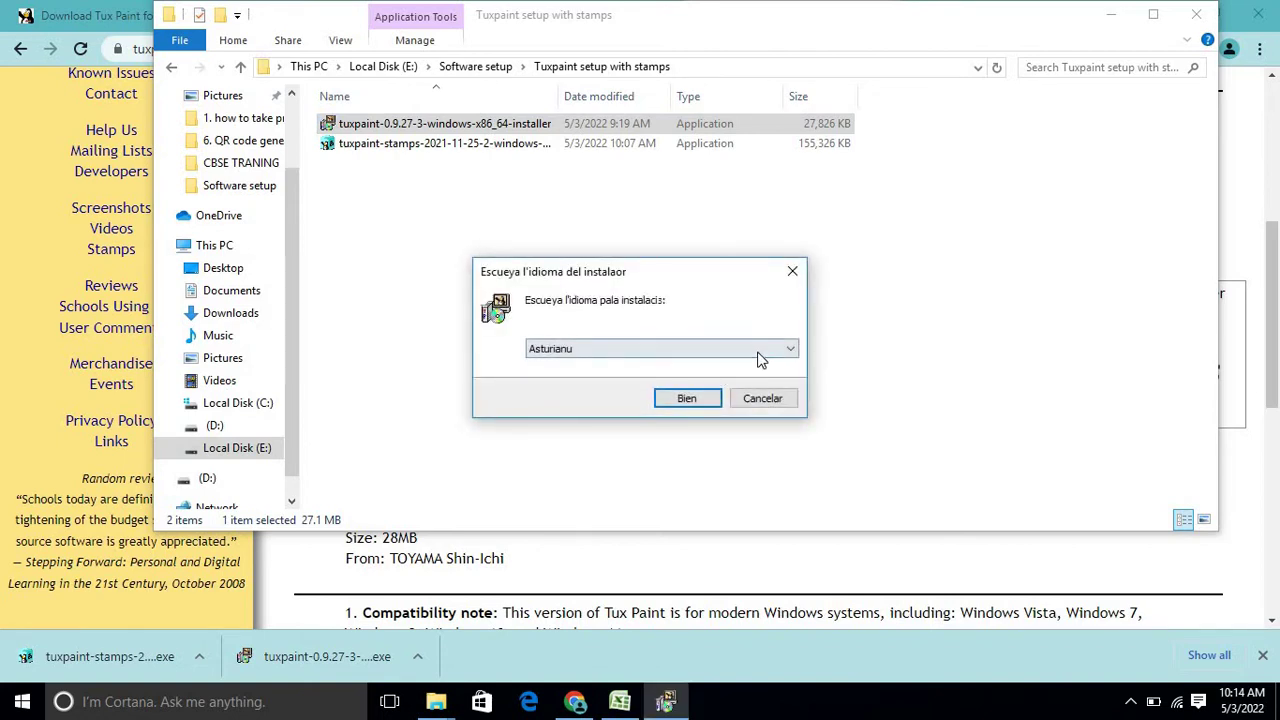
- Install Tux Paint 0.9.27 in English with default folders and a desktop shortcut
left_click(758, 350)
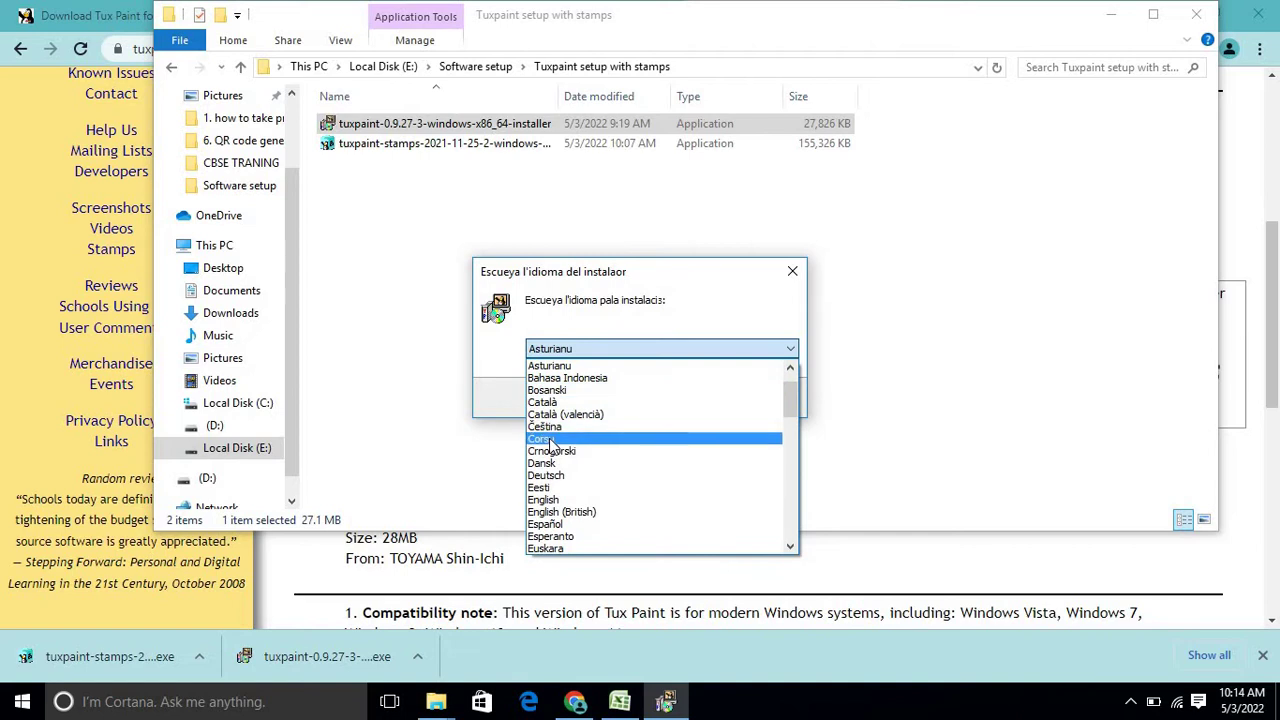
left_click(550, 499)
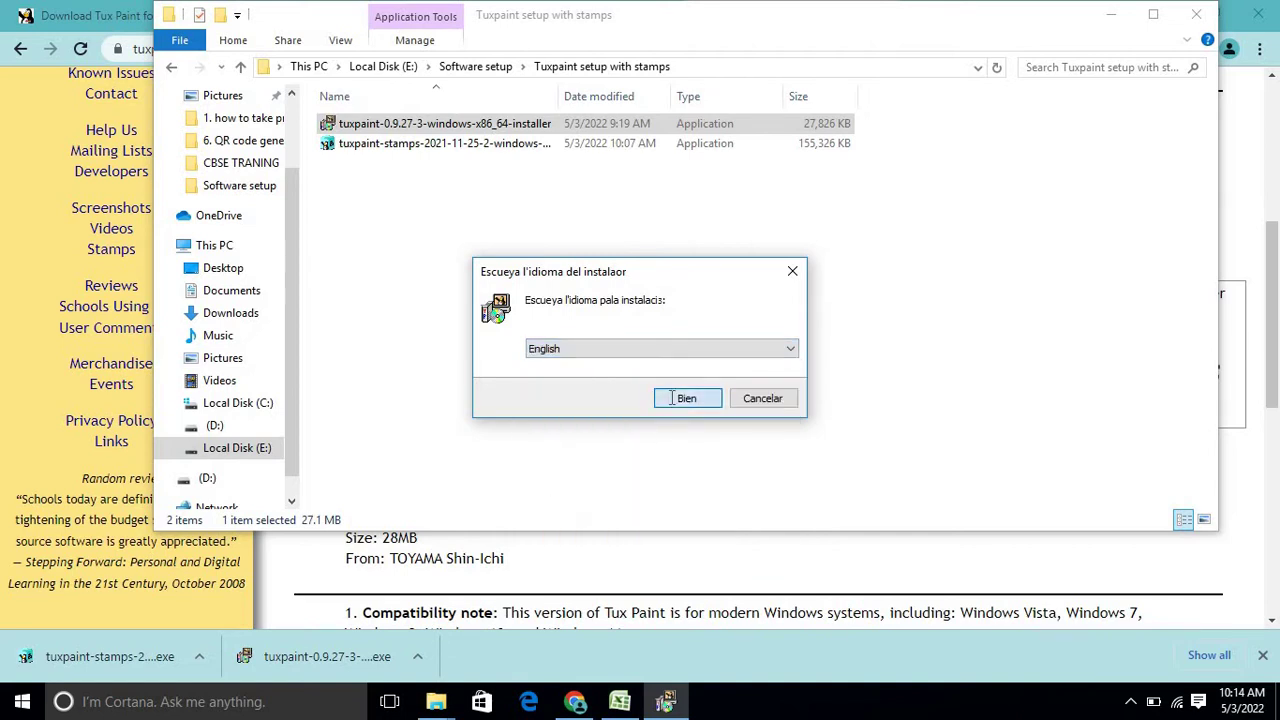
left_click(672, 398)
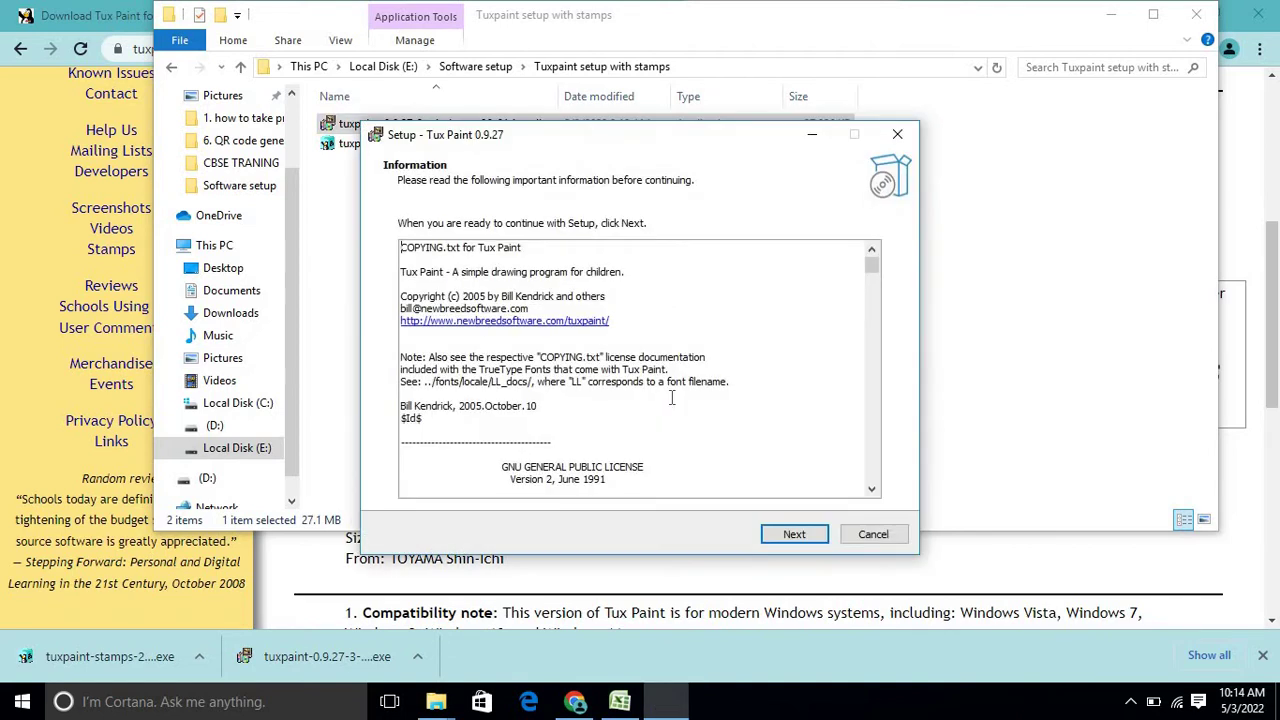
left_click(807, 535)
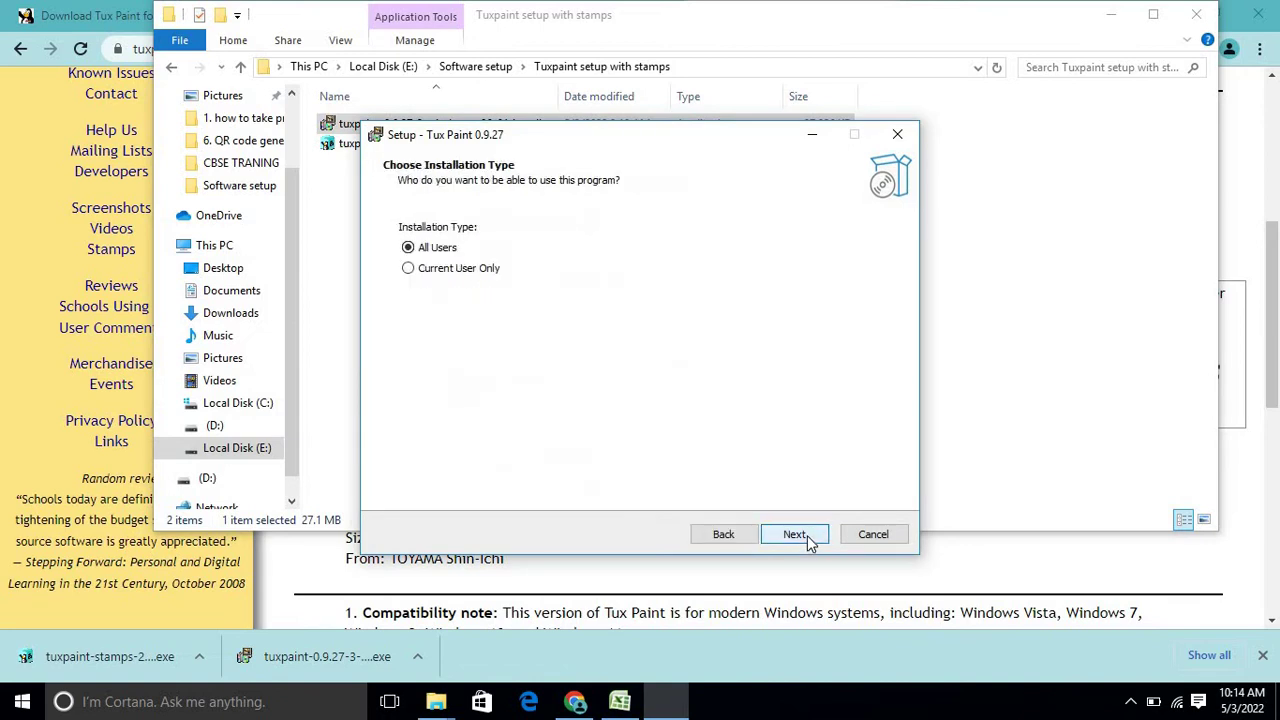
left_click(807, 535)
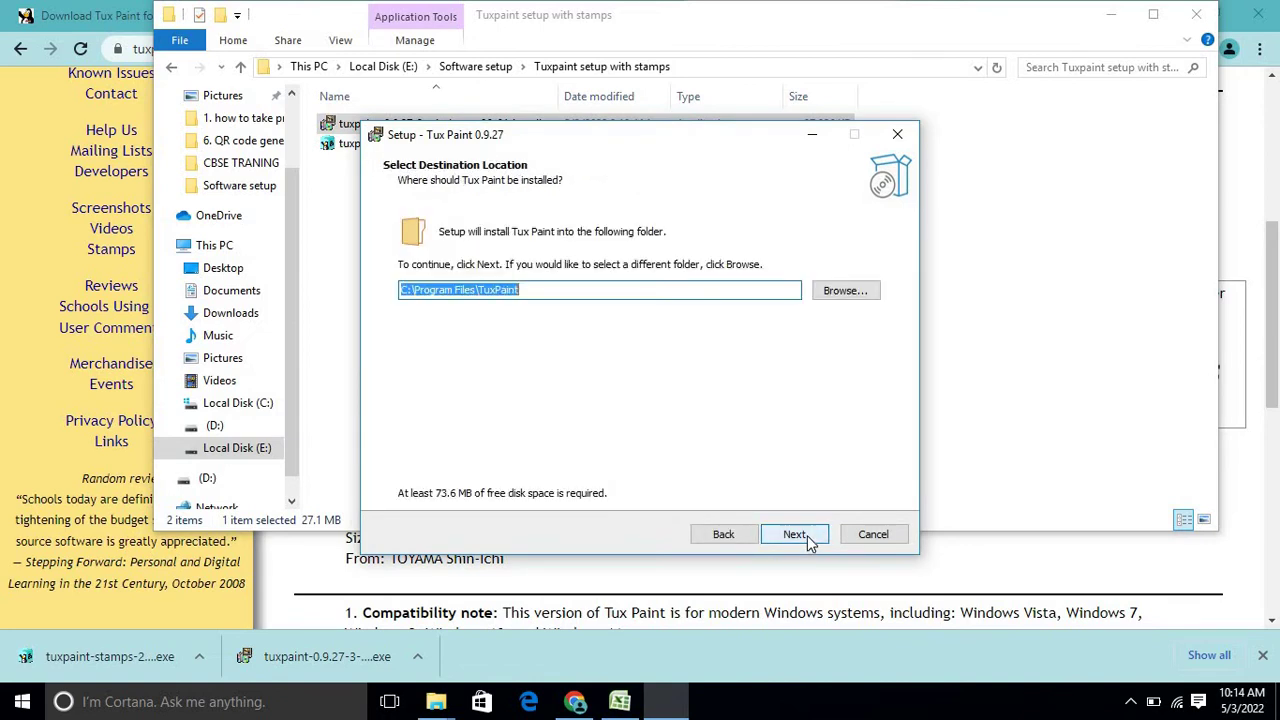
left_click(807, 535)
left_click(807, 535)
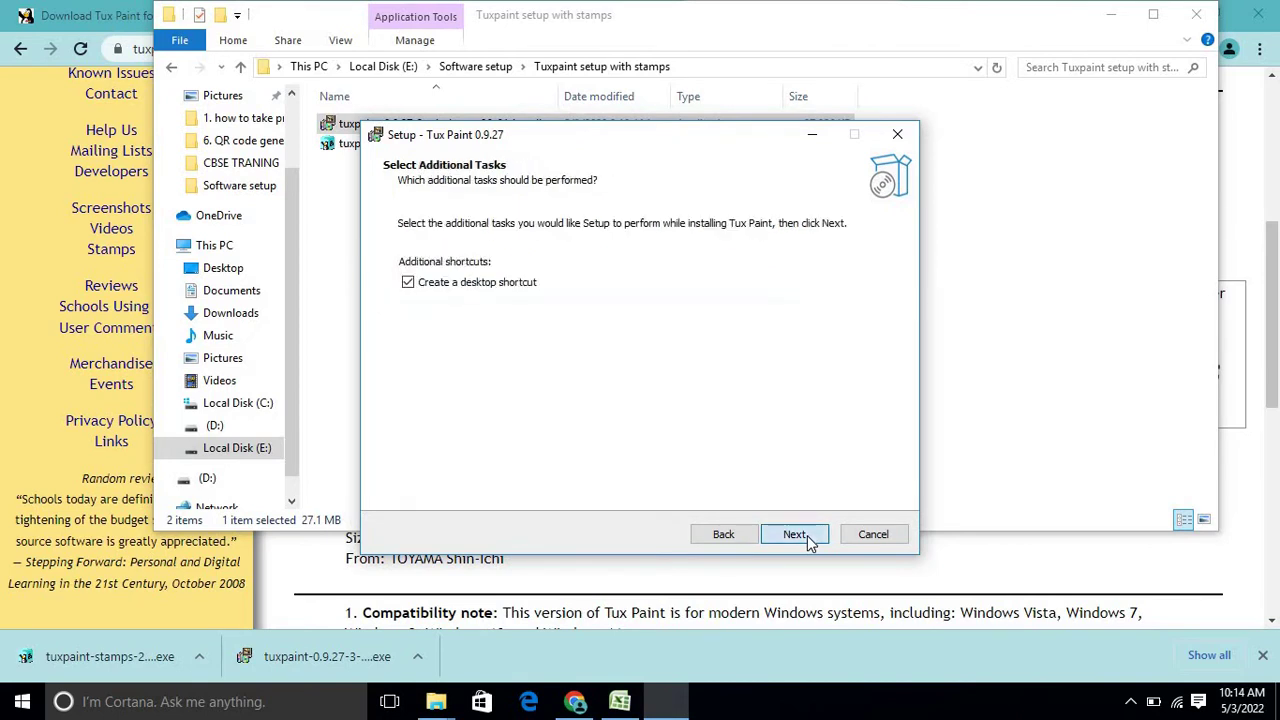
left_click(807, 535)
left_click(794, 534)
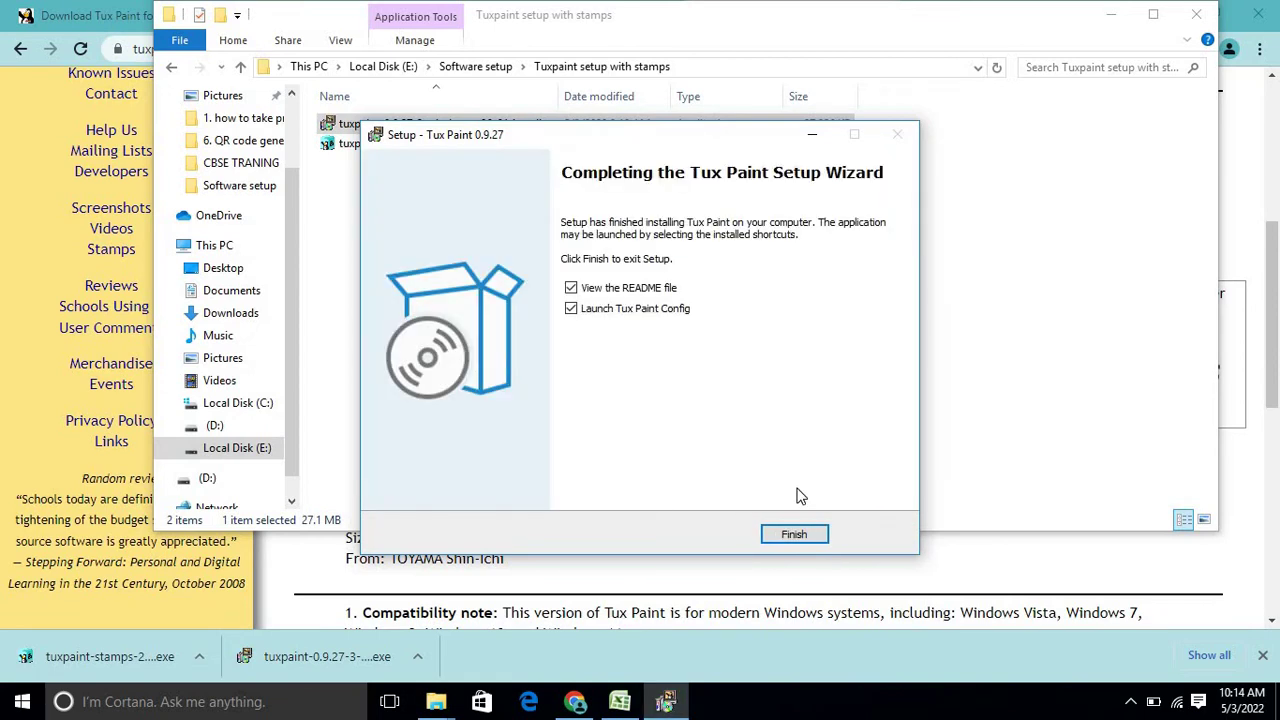
left_click(798, 533)
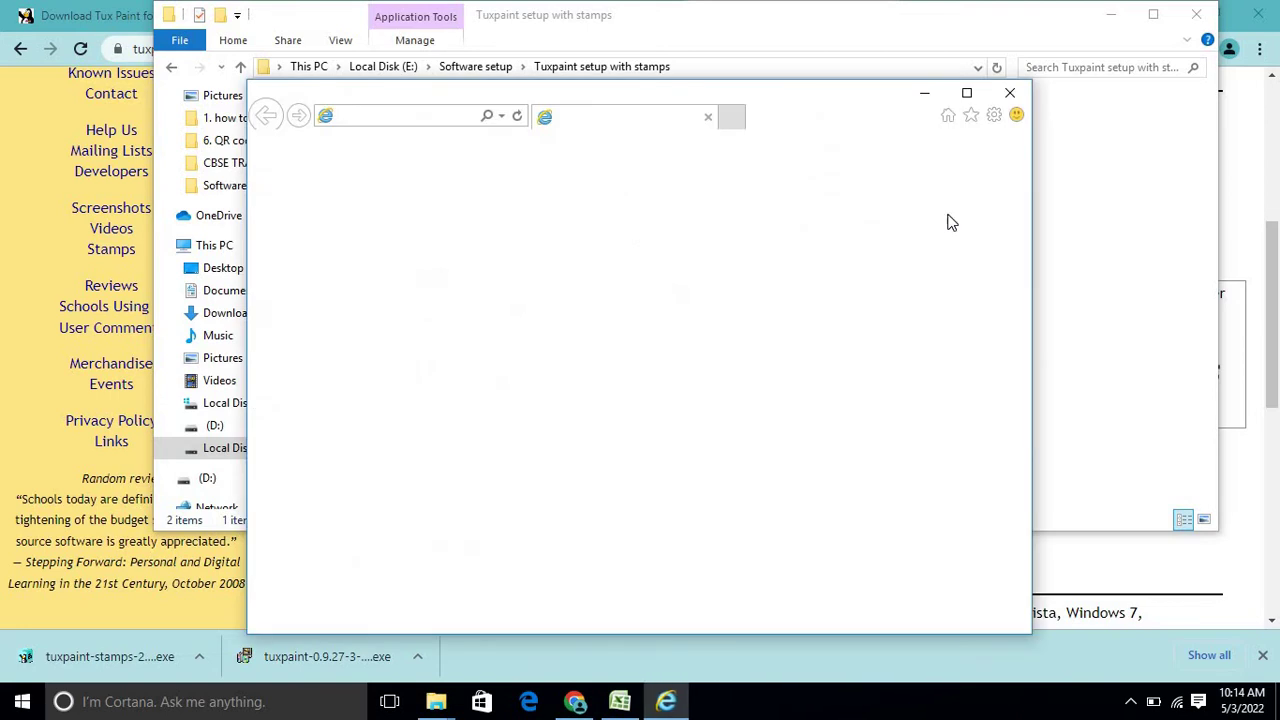
- Close the README and Tux Paint Config, and minimize Explorer and Chrome
left_click(1010, 95)
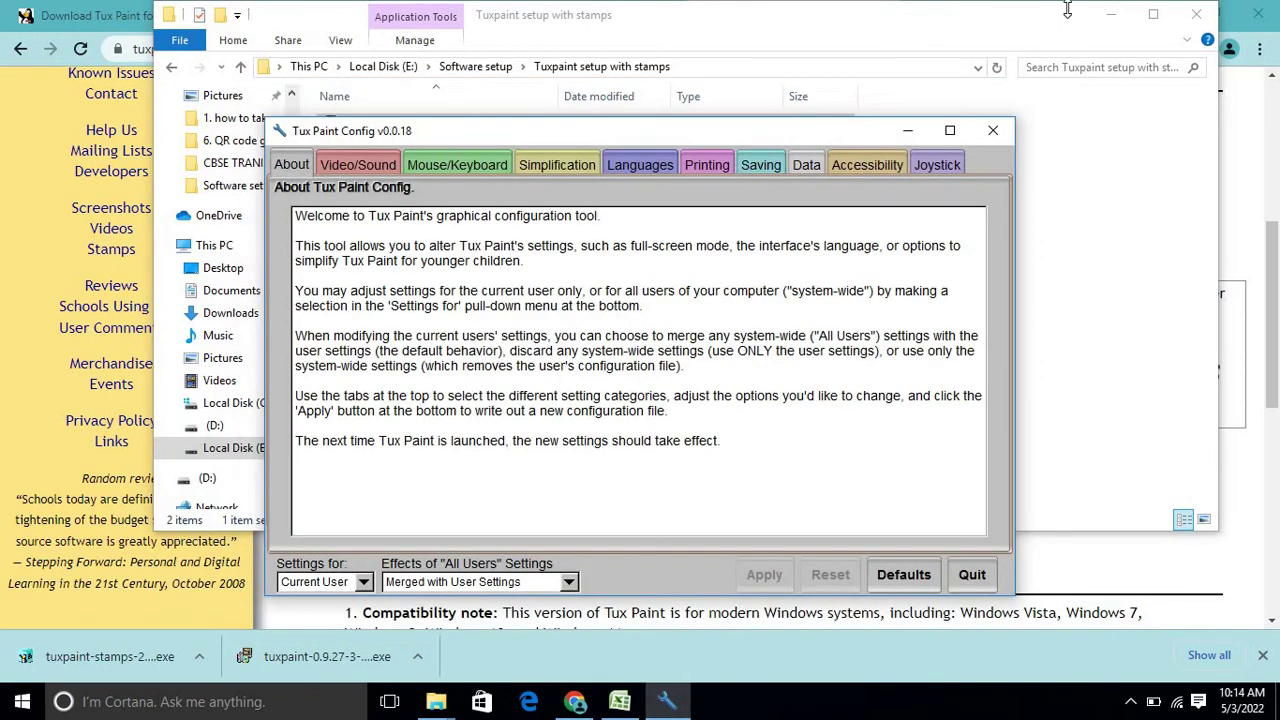
left_click(962, 574)
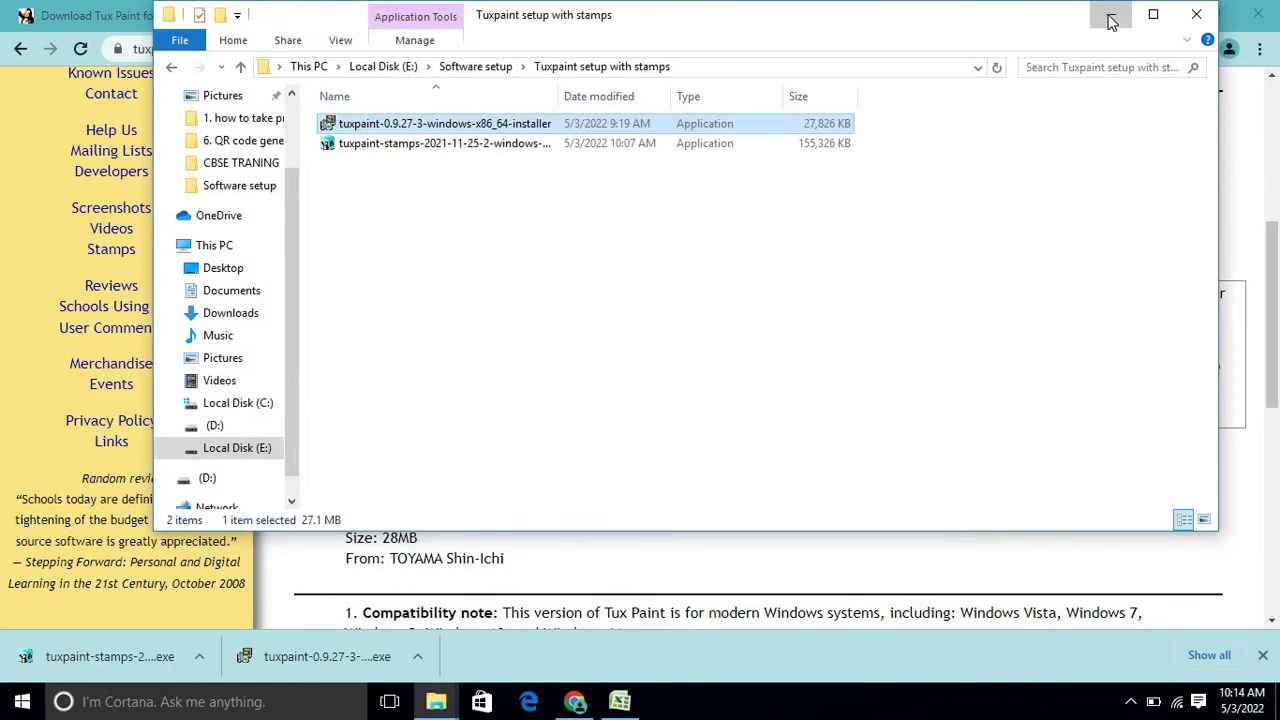
left_click(1110, 20)
left_click(1173, 14)
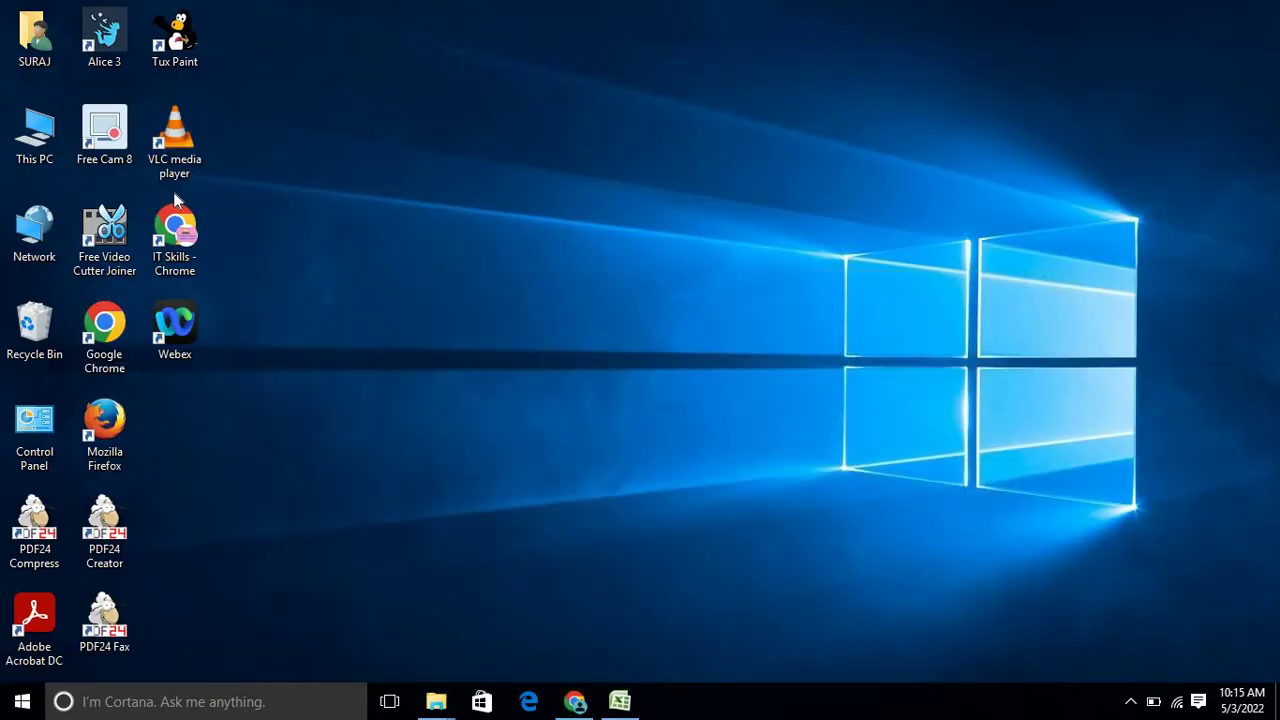
- Launch Tux Paint from its desktop icon and start a New drawing
double_click(178, 42)
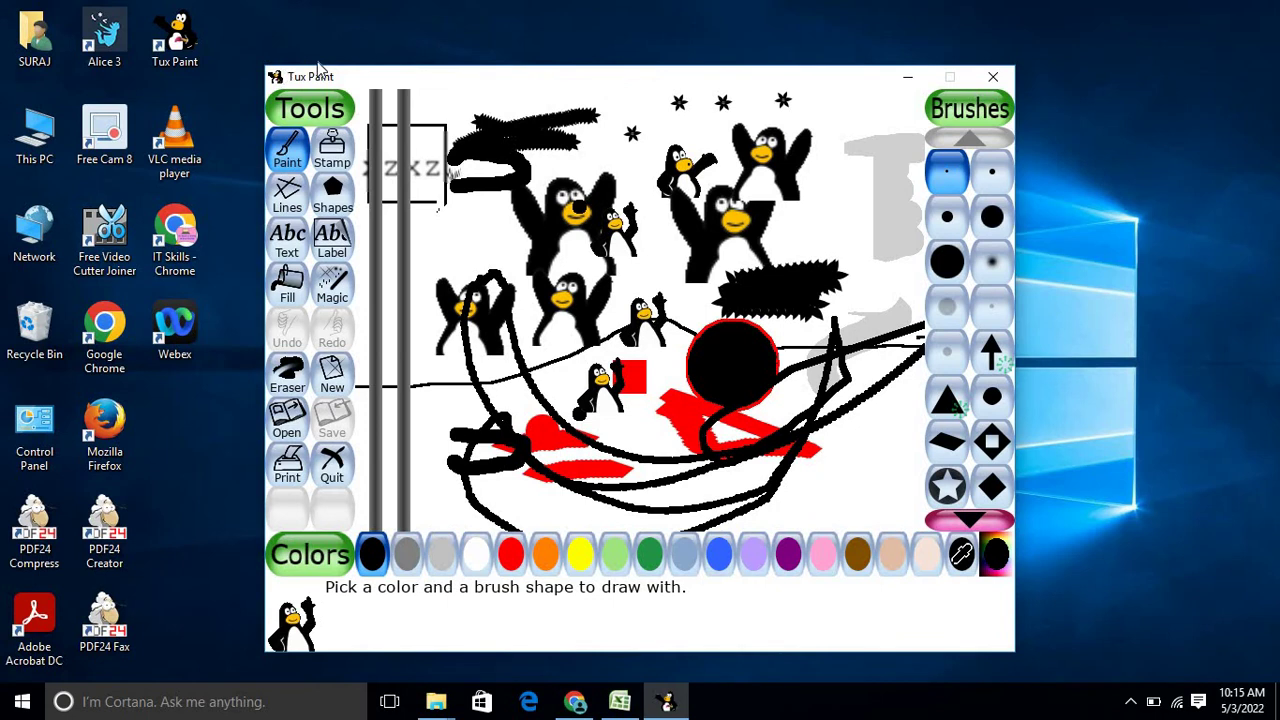
left_click(330, 388)
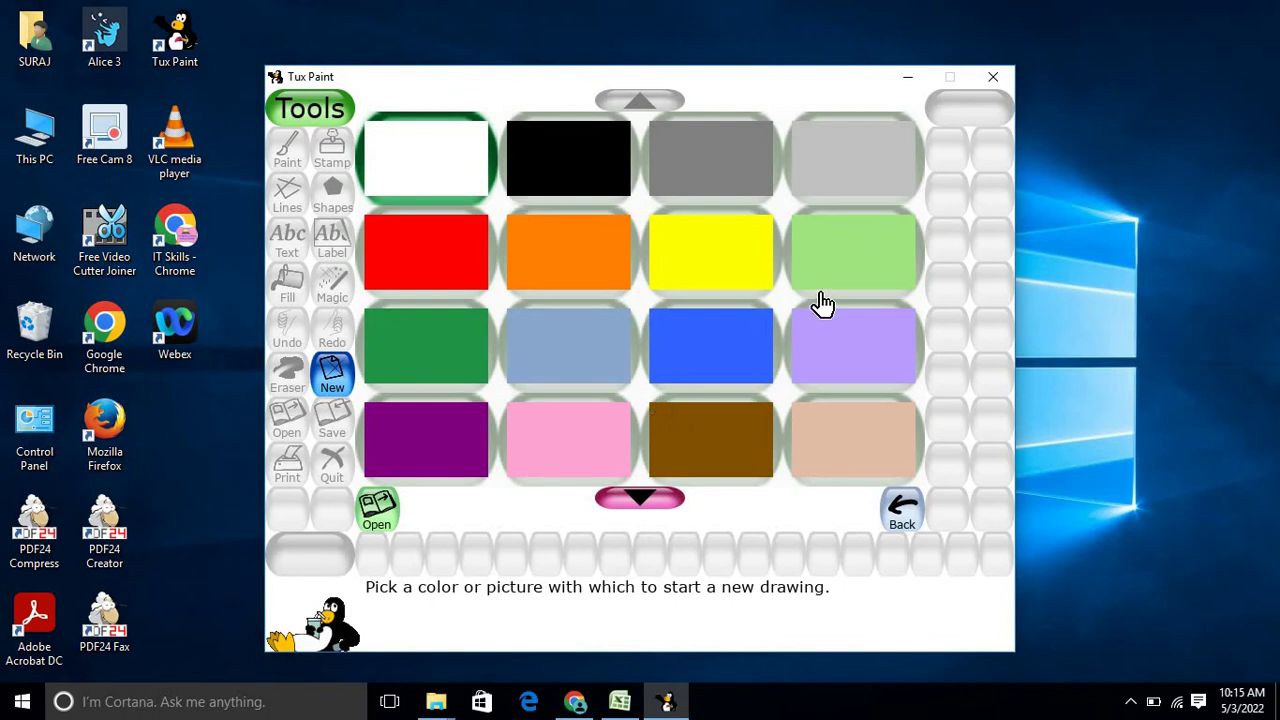
- Begin a plain yellow canvas, choose the Stamp tool, then ask to quit Tux Paint
left_click(682, 268)
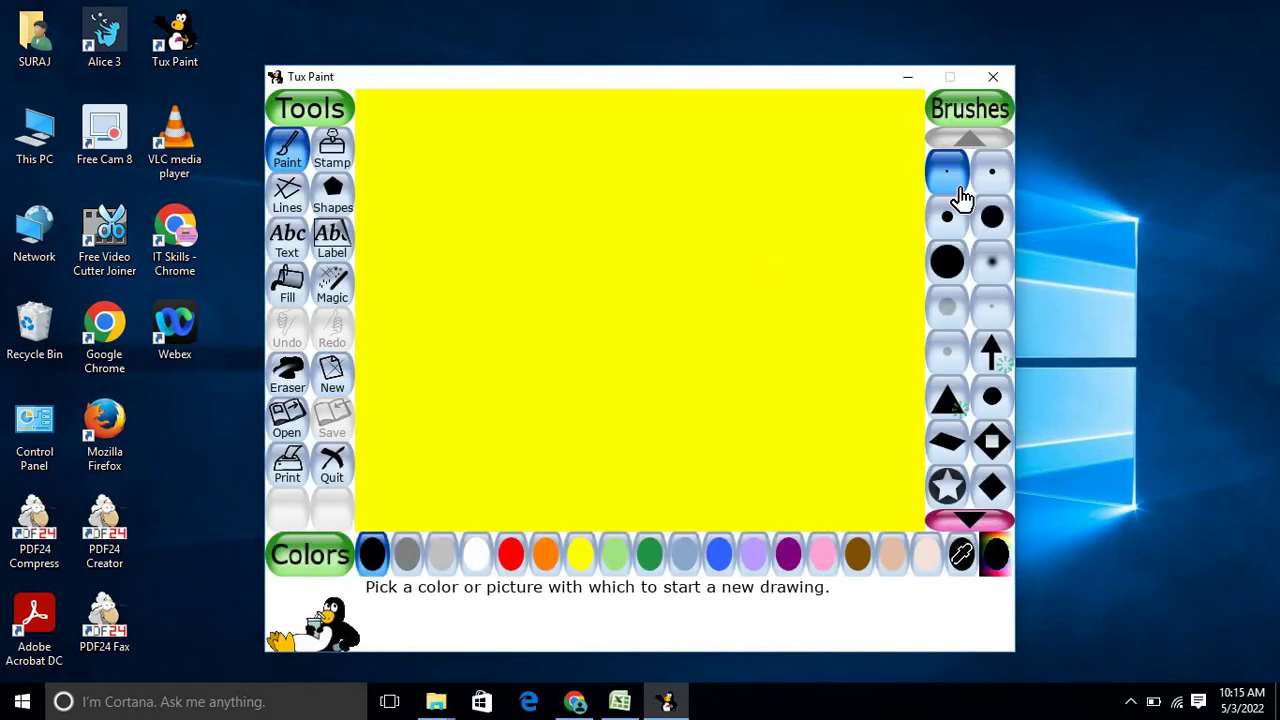
left_click(335, 160)
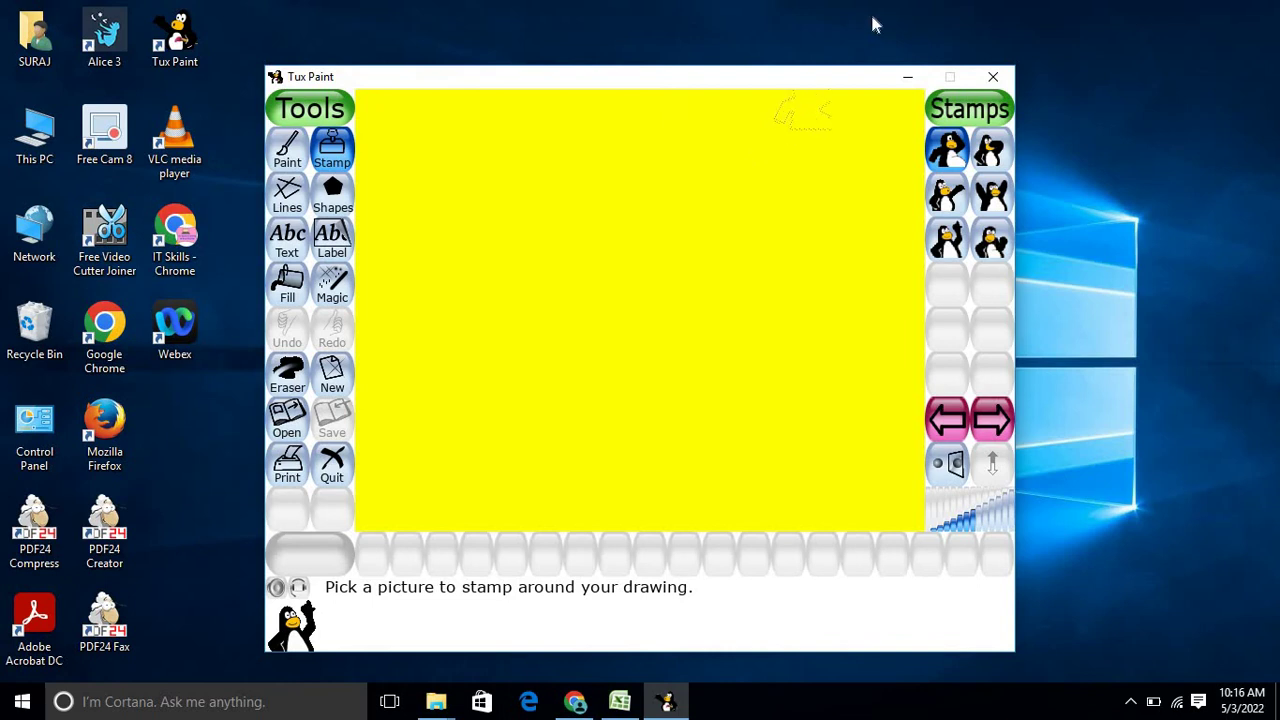
left_click(993, 79)
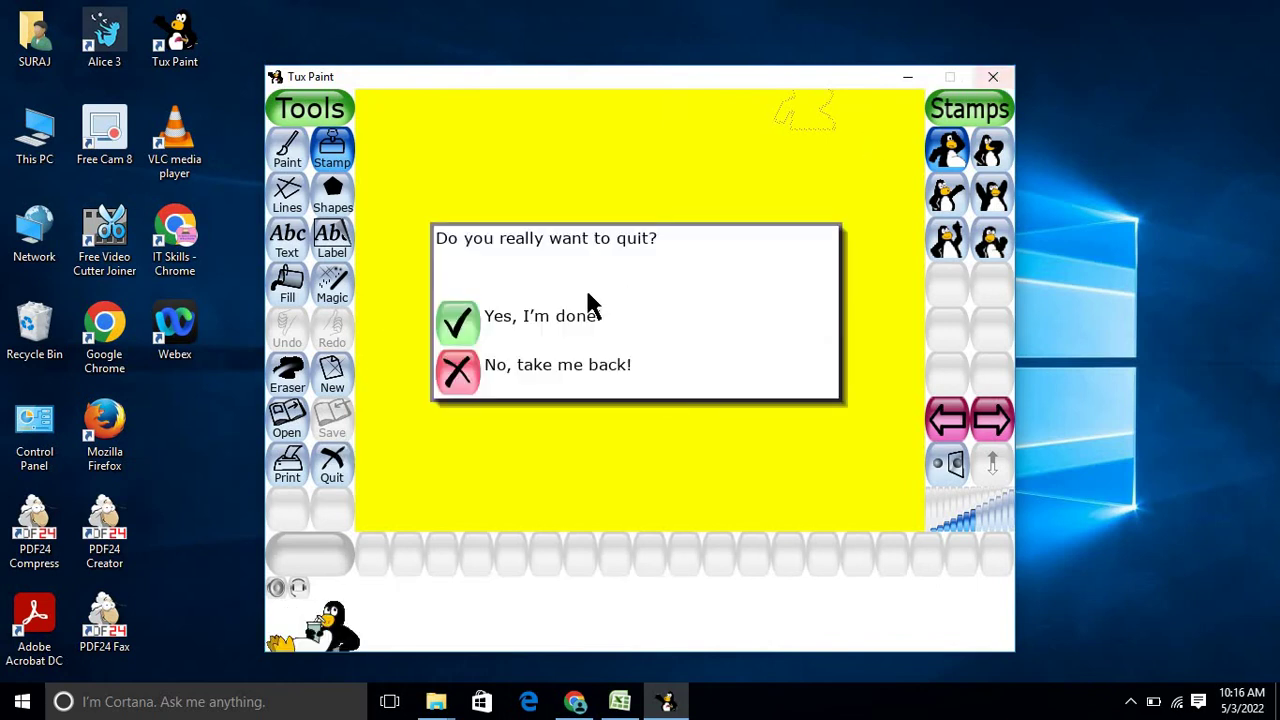
- Quit Tux Paint and launch the tuxpaint-stamps installer from the Tuxpaint setup with stamps folder
left_click(447, 326)
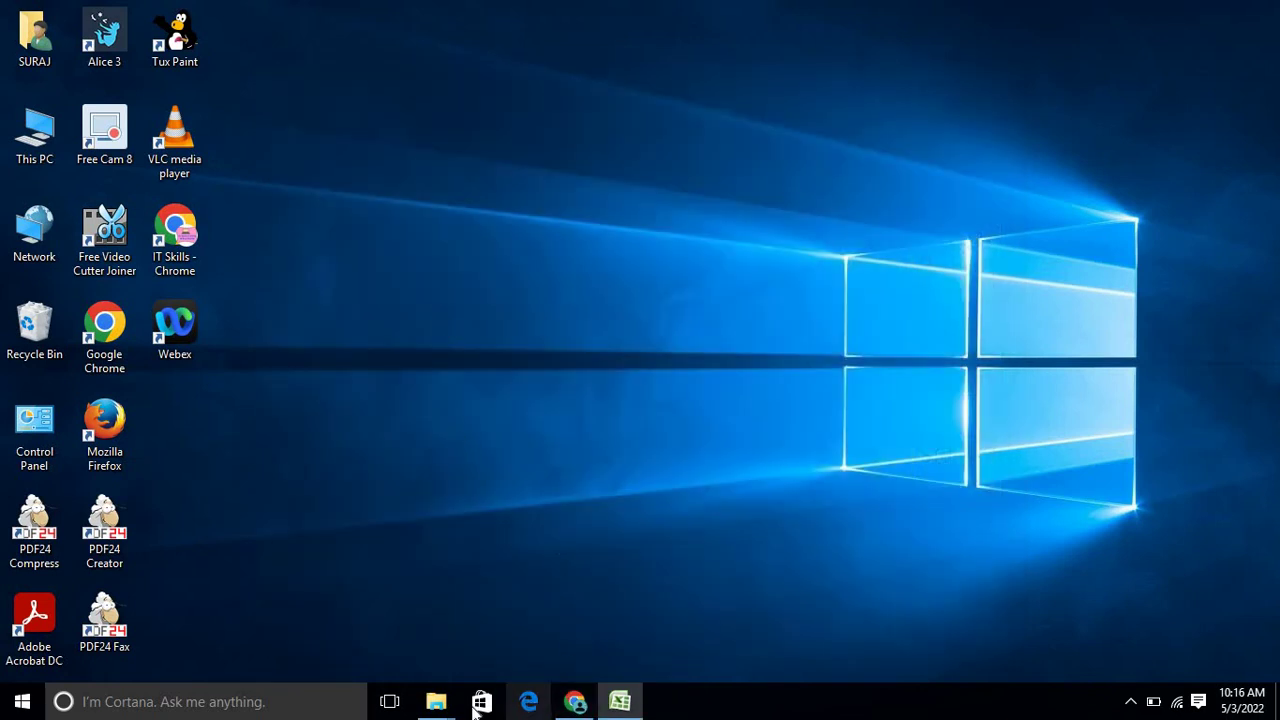
mouse_move(449, 712)
left_click(572, 655)
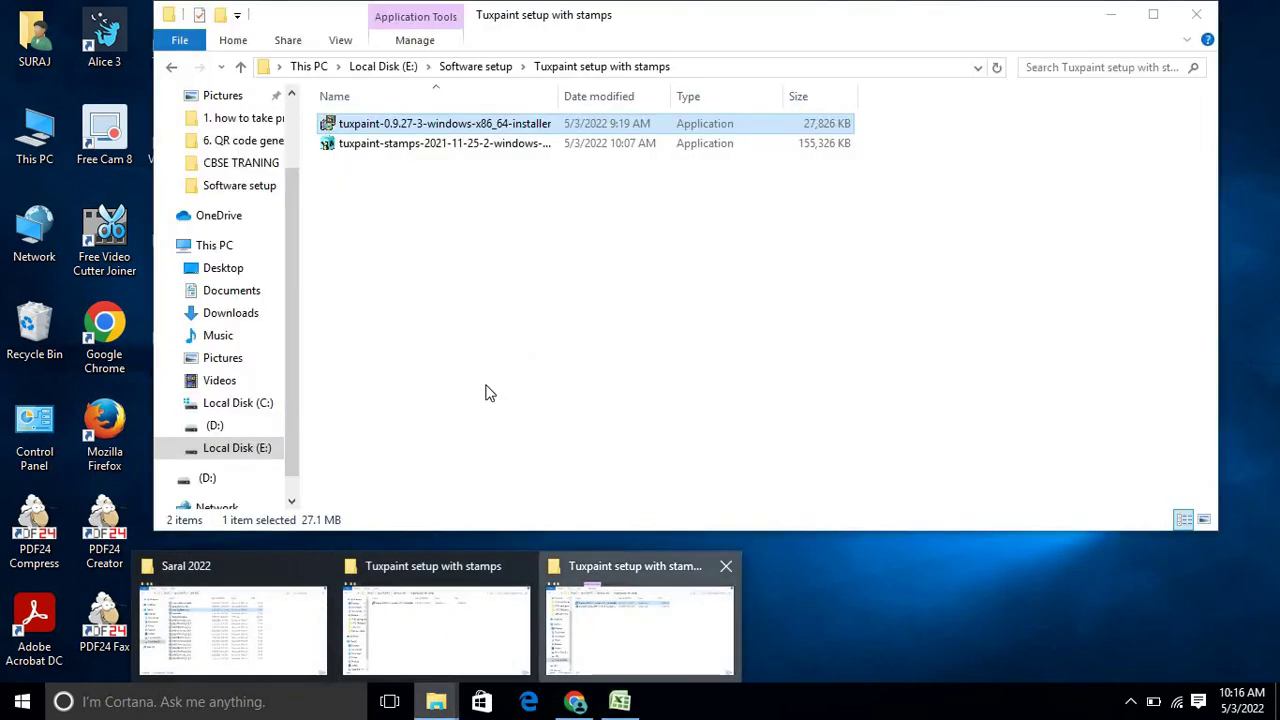
left_click(434, 146)
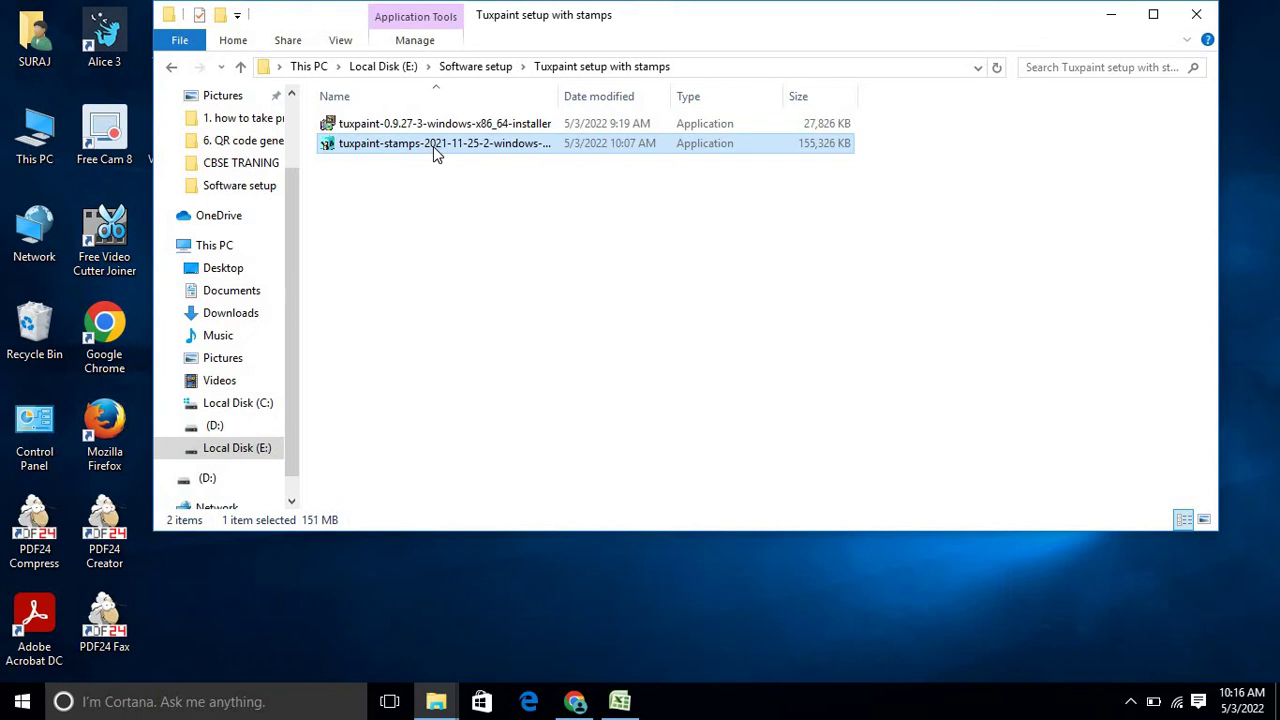
double_click(433, 146)
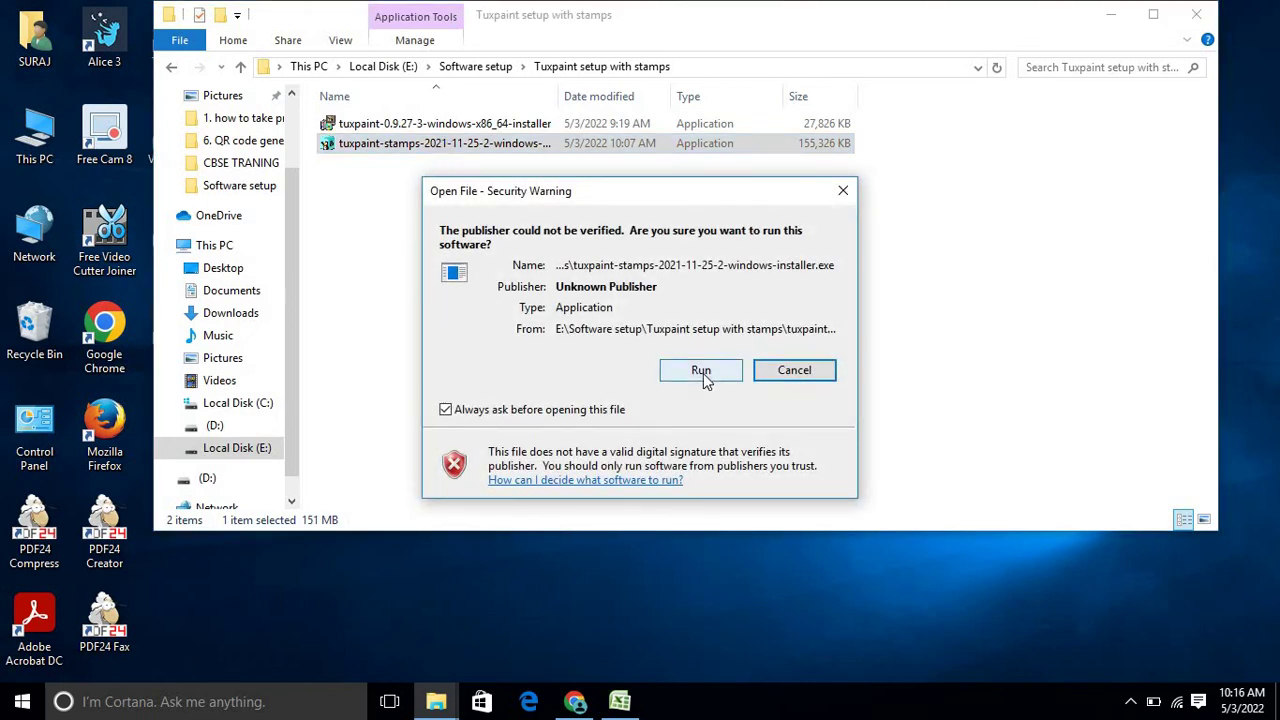
- Allow the unverified stamps installer to run and set its language to English
left_click(701, 371)
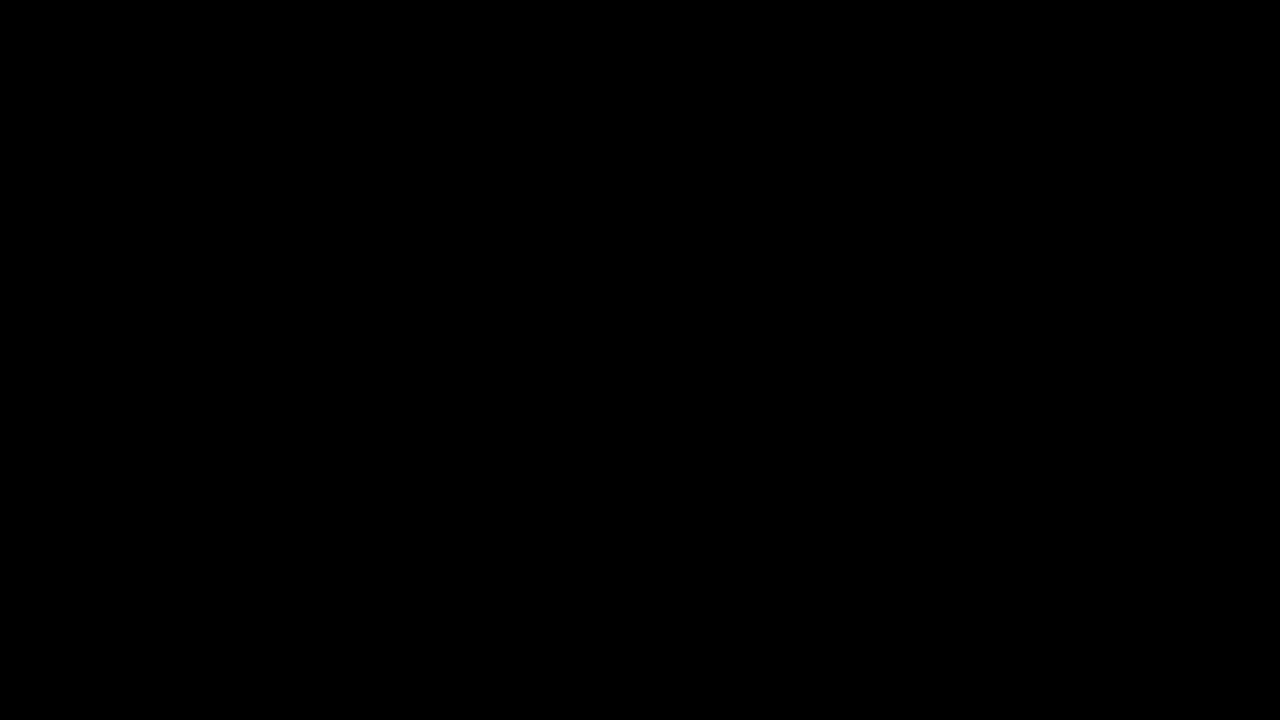
left_click(726, 383)
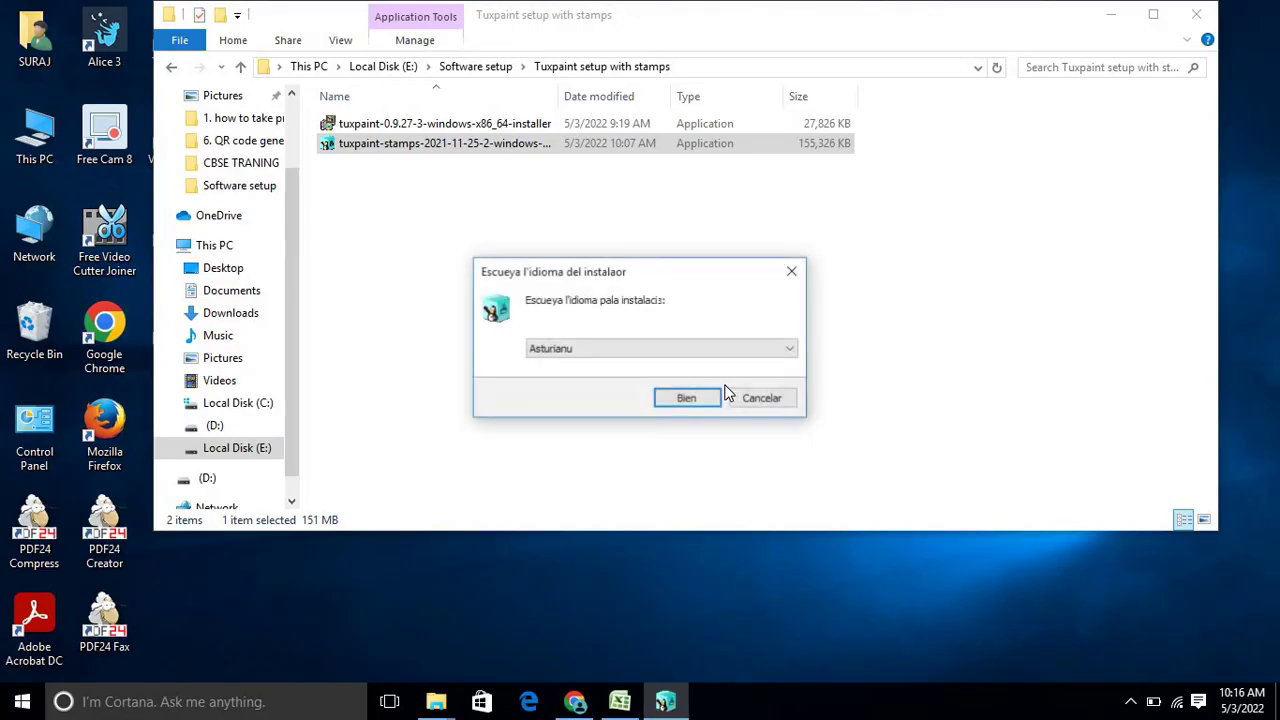
left_click(749, 357)
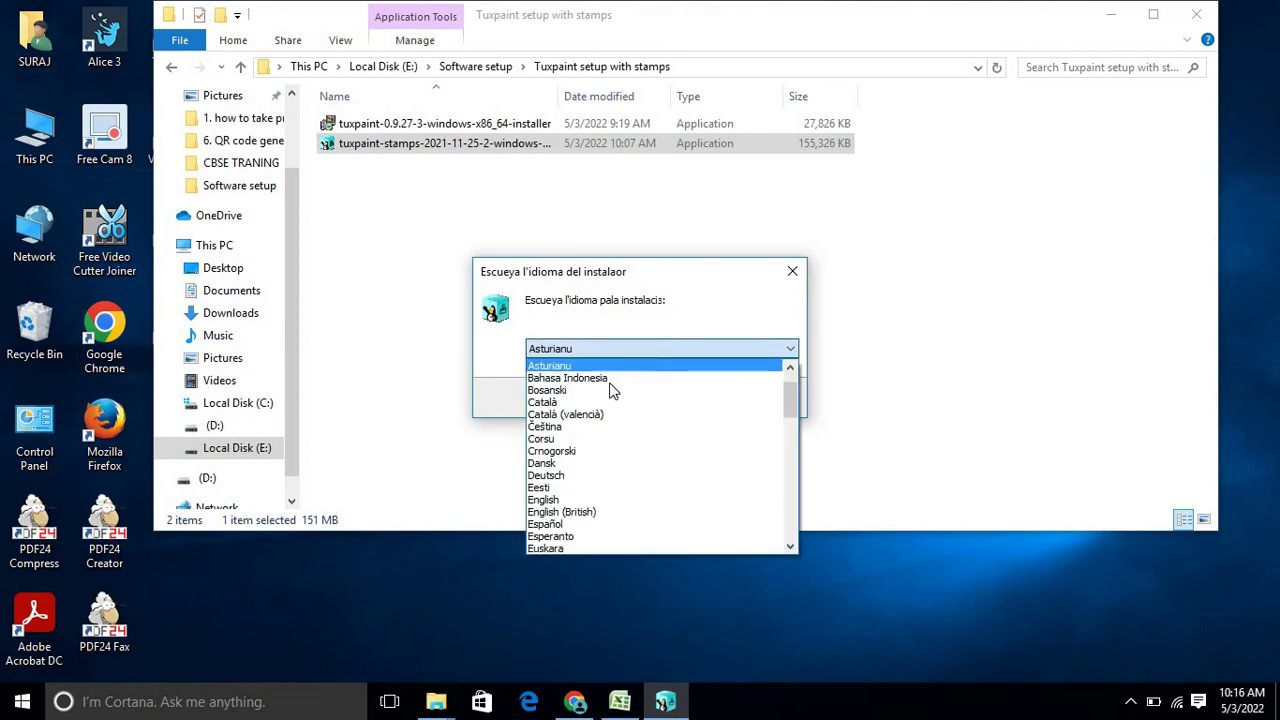
left_click(553, 503)
left_click(672, 405)
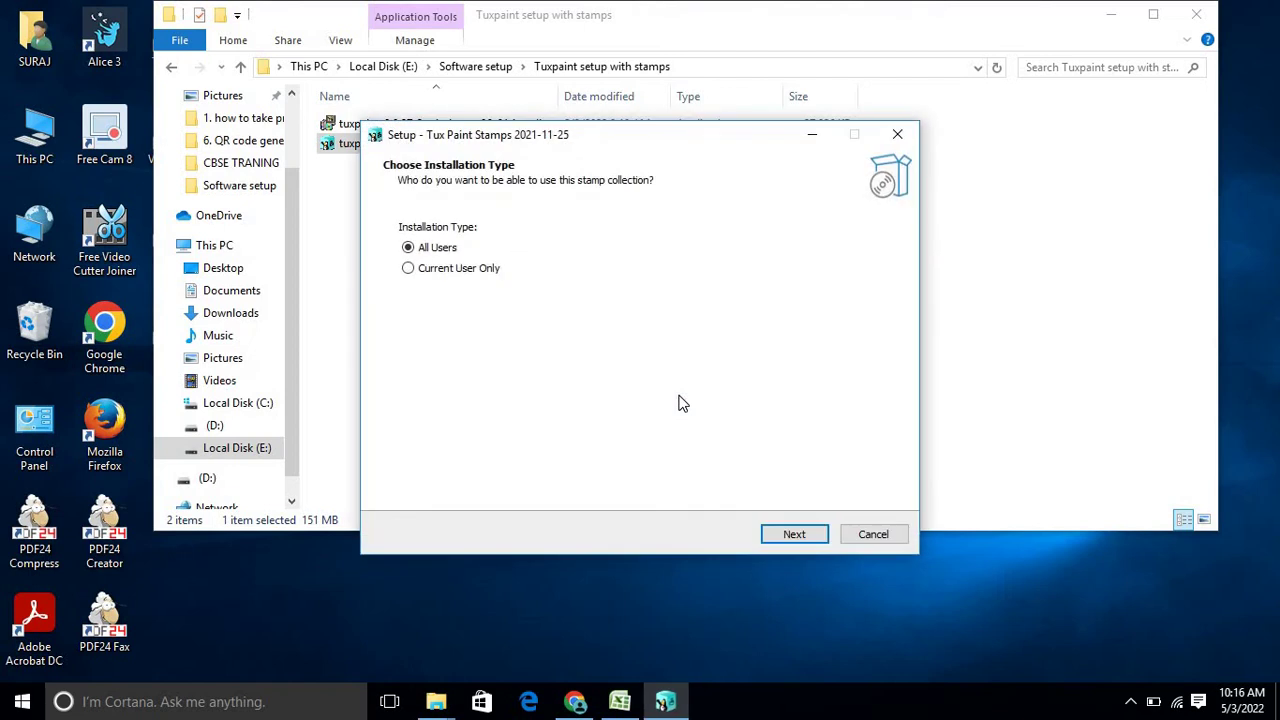
- Install the full stamp collection for all users into C:\Program Files\TuxPaint, then close the wizard
left_click(795, 535)
left_click(795, 535)
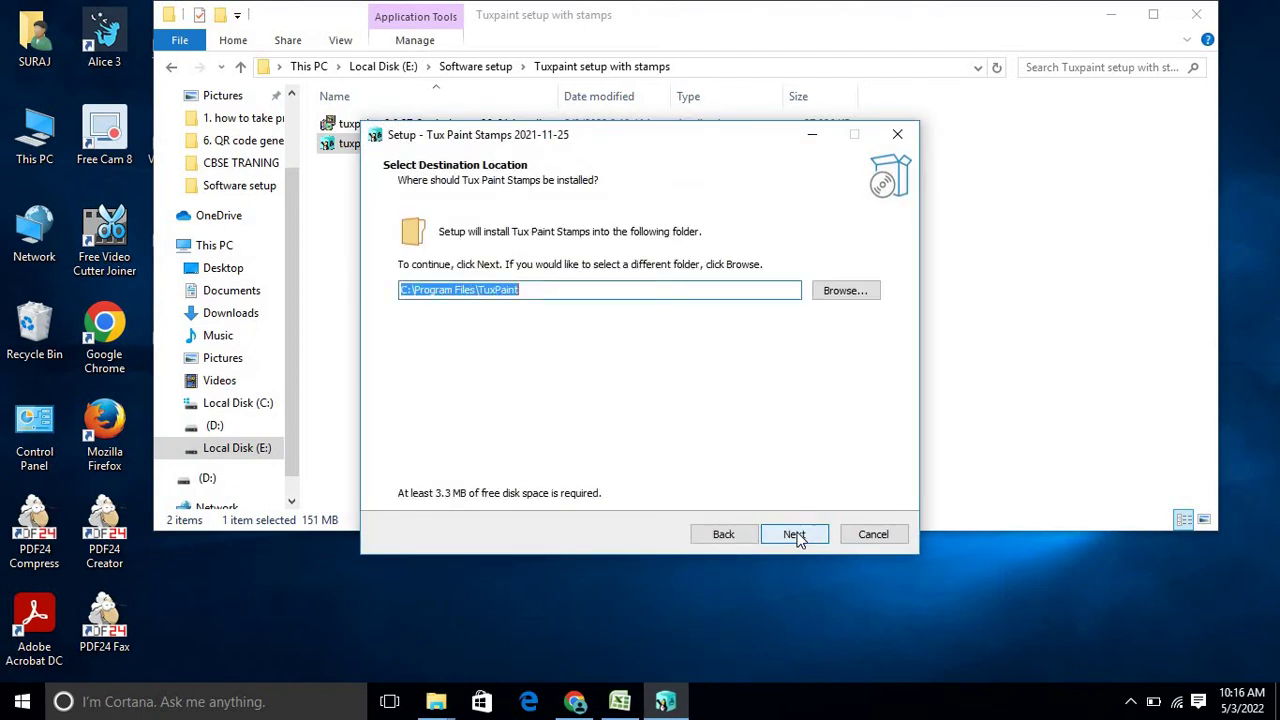
left_click(795, 535)
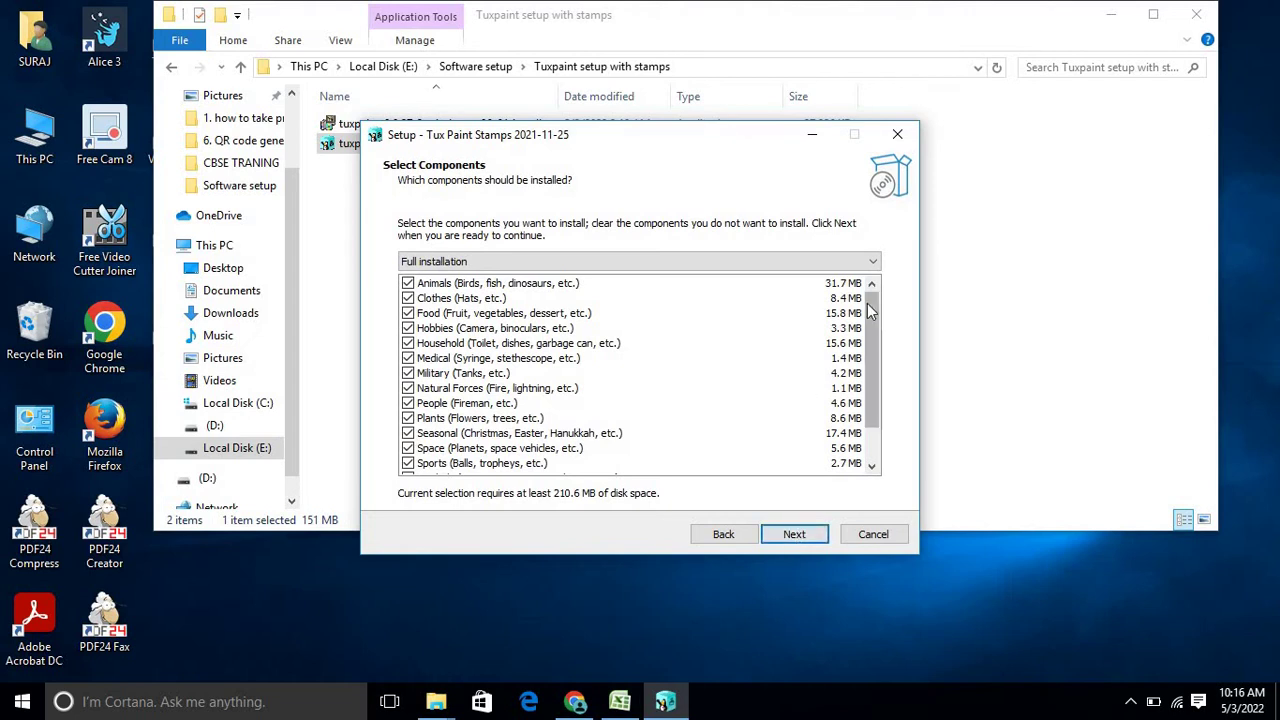
mouse_move(876, 308)
left_mouse_down()
mouse_move(876, 376)
mouse_move(876, 314)
left_mouse_up()
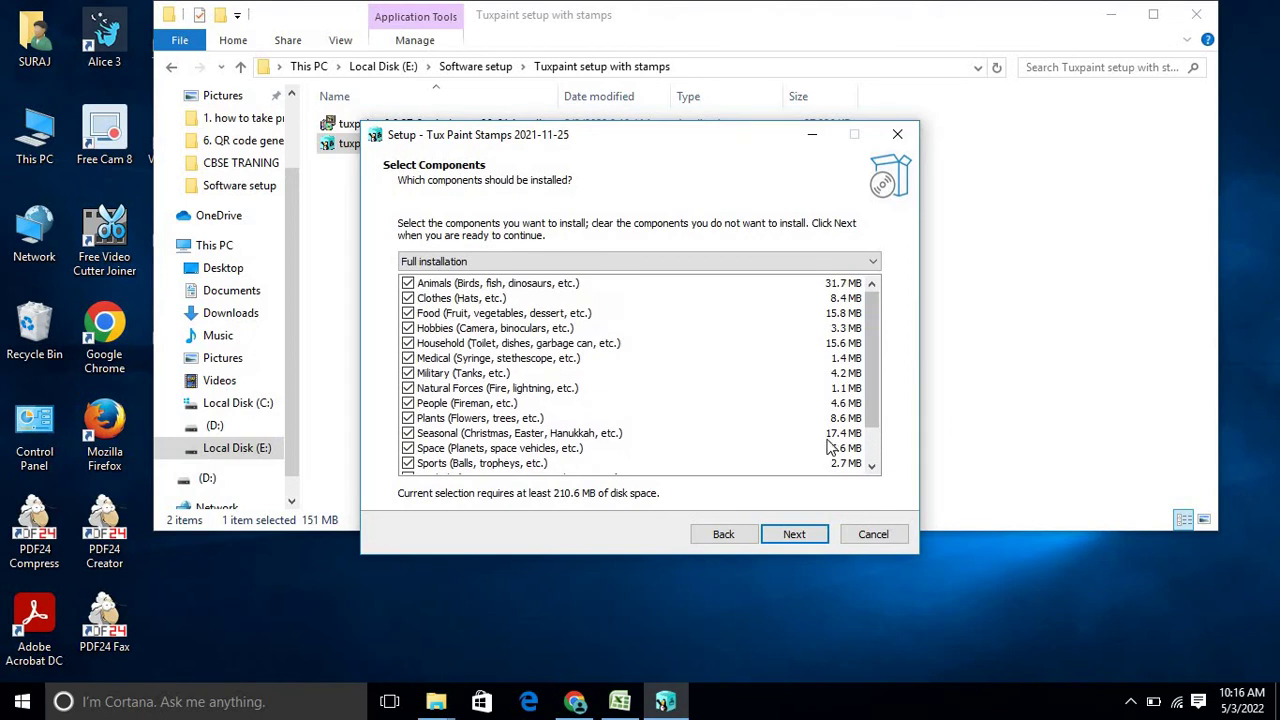
left_click(795, 537)
left_click(794, 536)
left_click(794, 535)
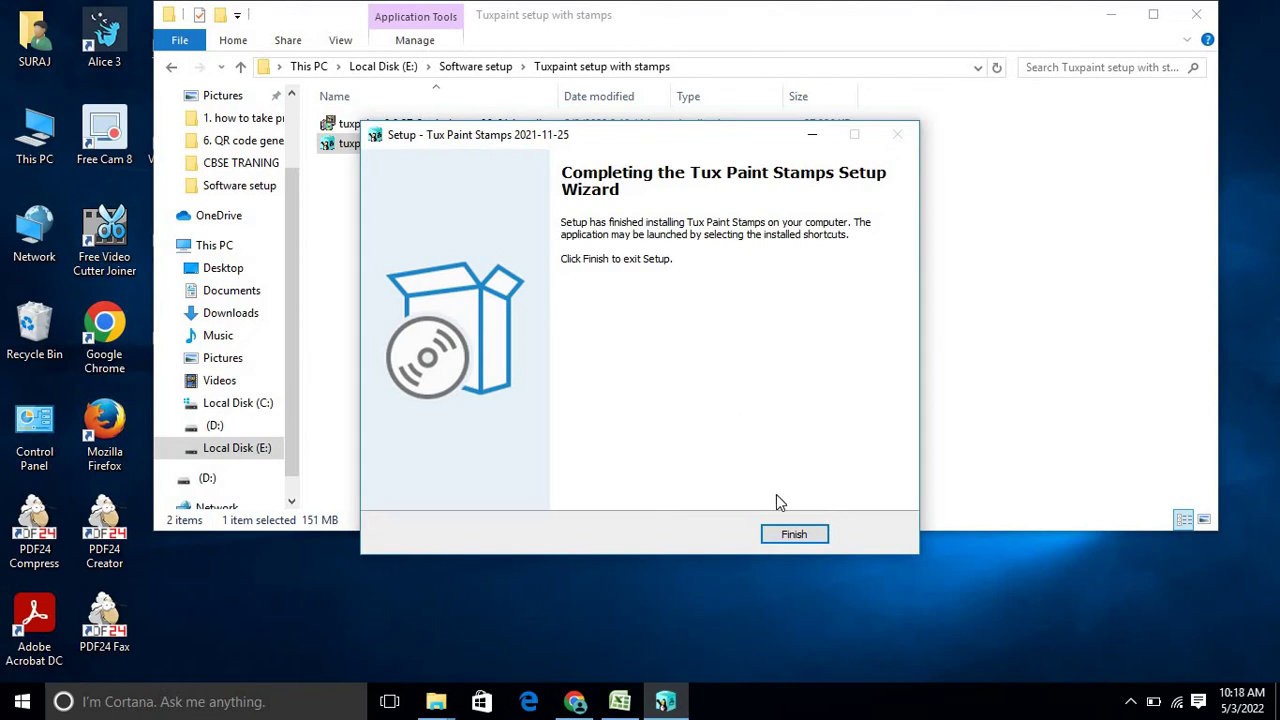
left_click(797, 534)
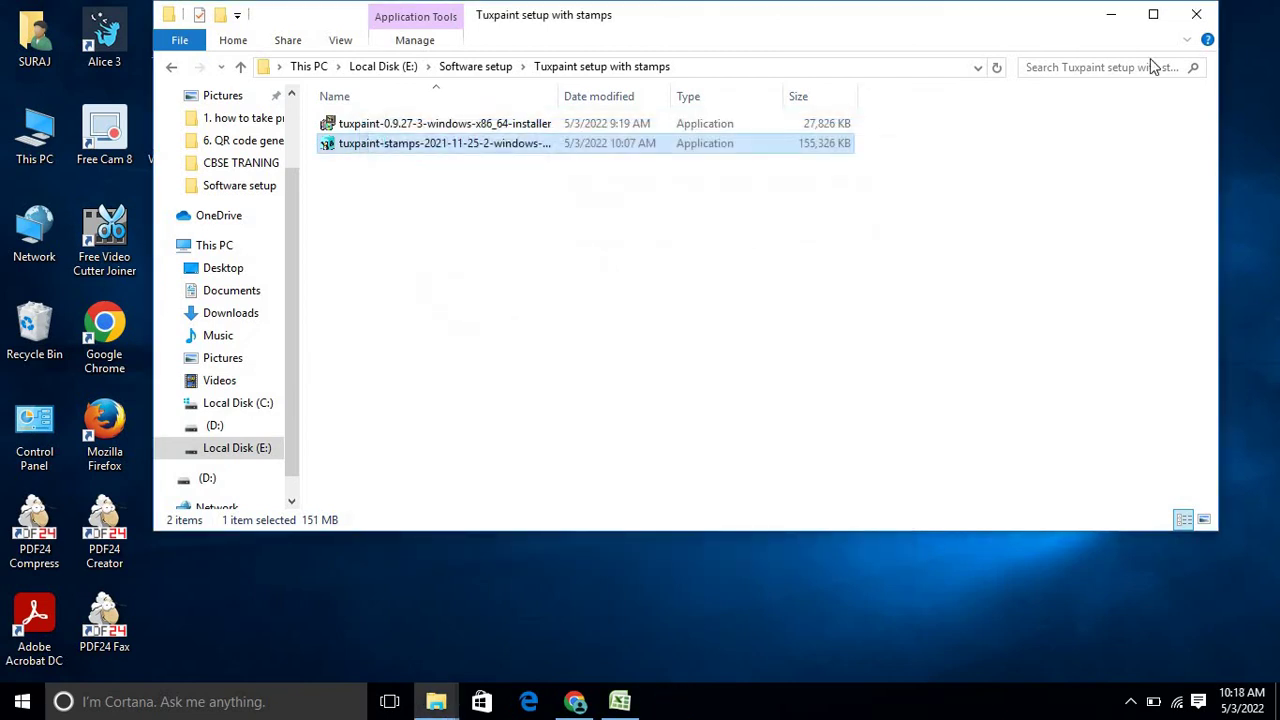
- Close Explorer, relaunch Tux Paint and switch to the Stamp tool's new bird stamps
left_click(1196, 14)
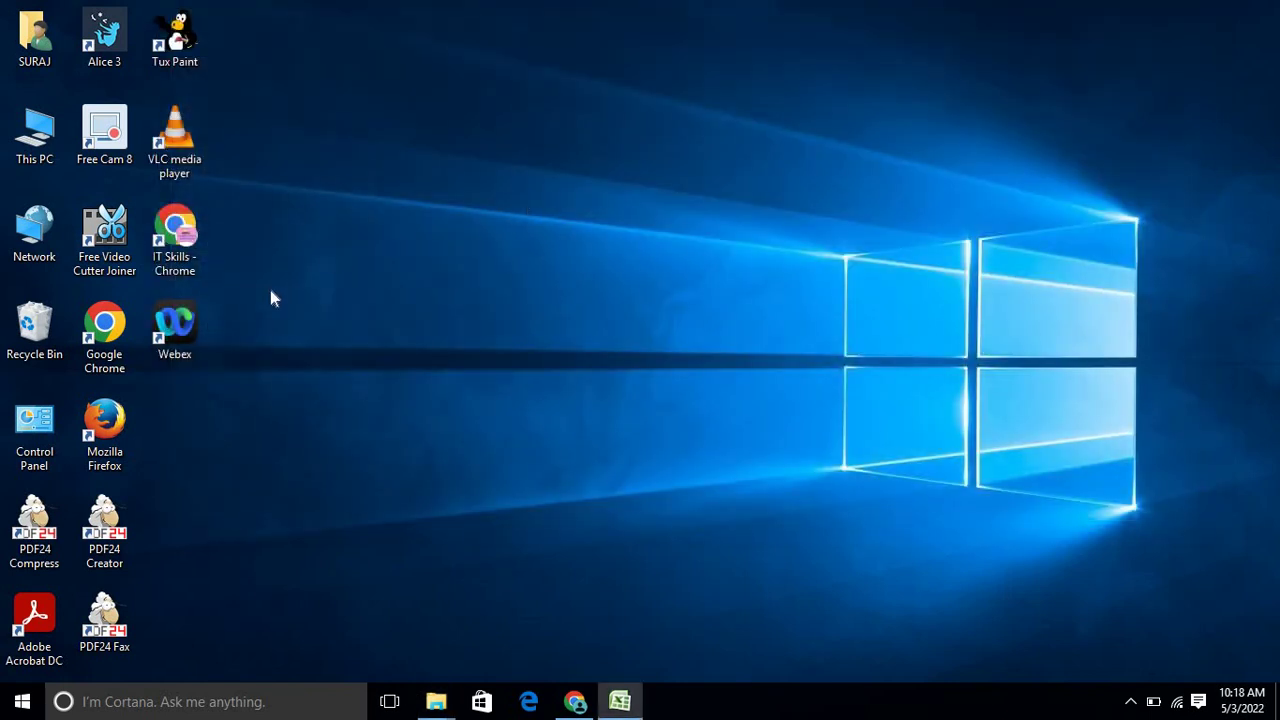
double_click(183, 48)
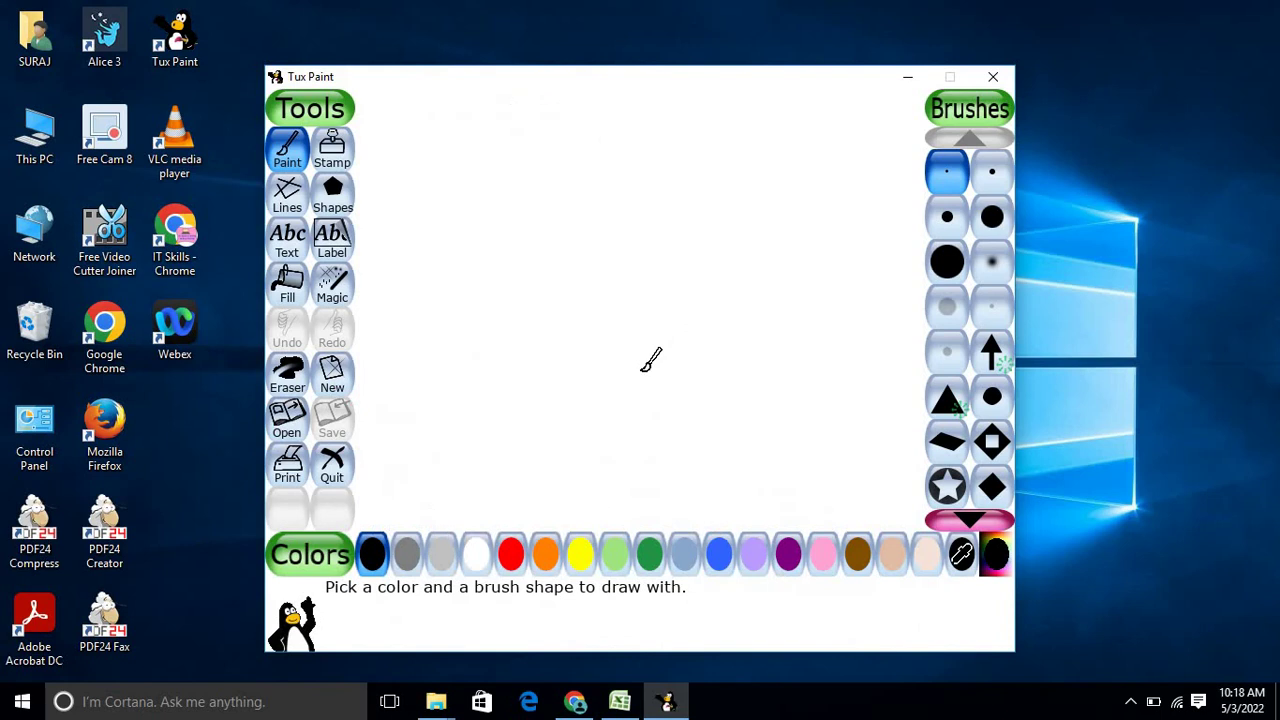
left_click(332, 148)
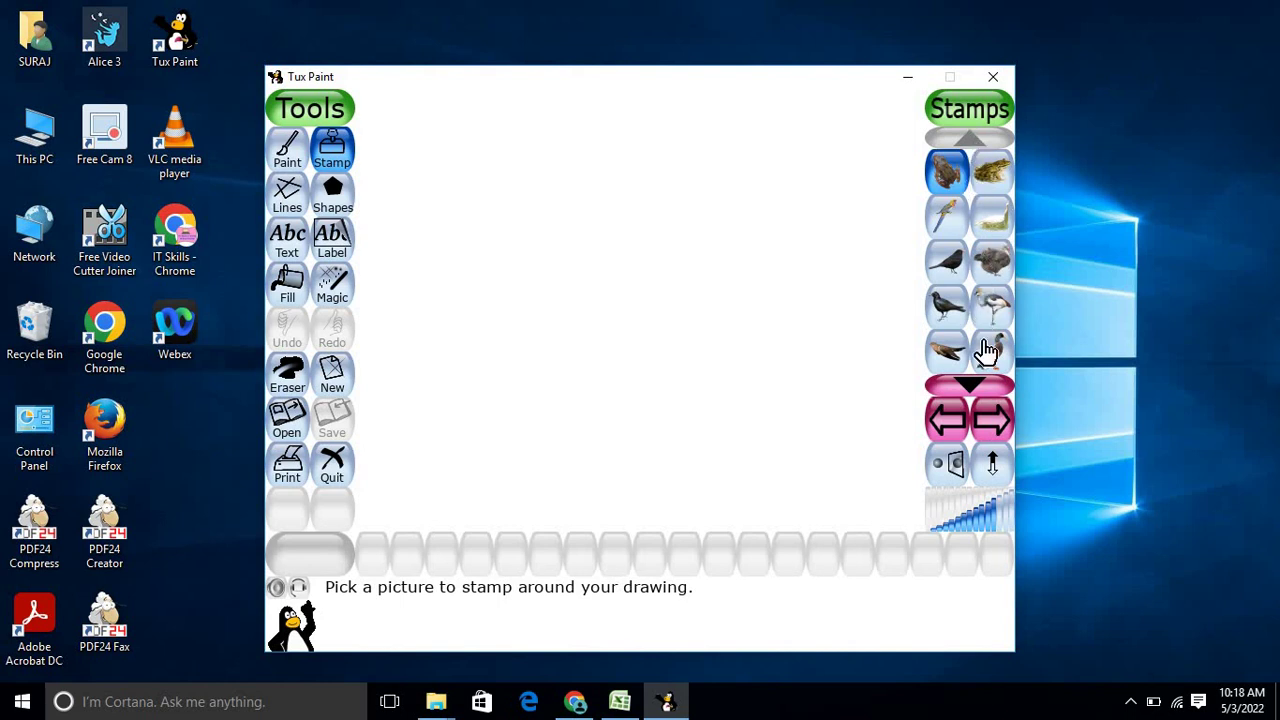
- Return to the bird stamp category, choose the lark, and stamp it near the canvas top
left_click(970, 380)
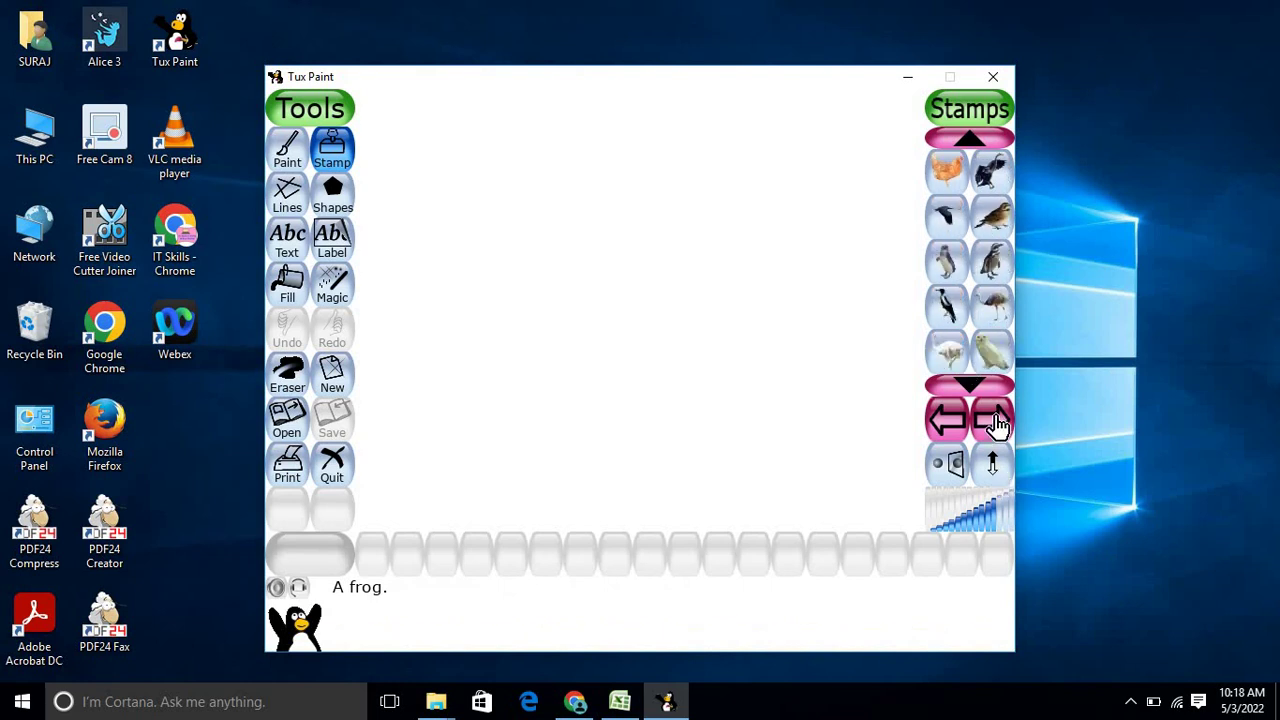
left_click(991, 420)
left_click(947, 422)
left_click(992, 224)
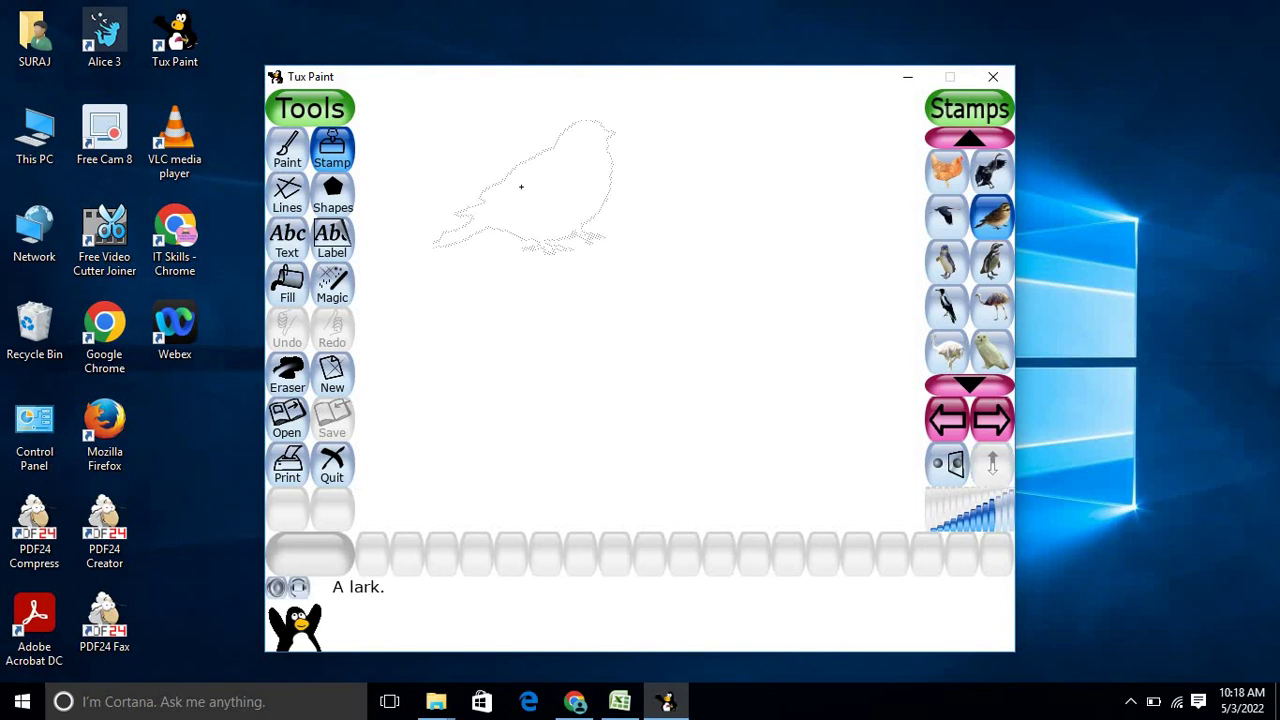
left_click(522, 187)
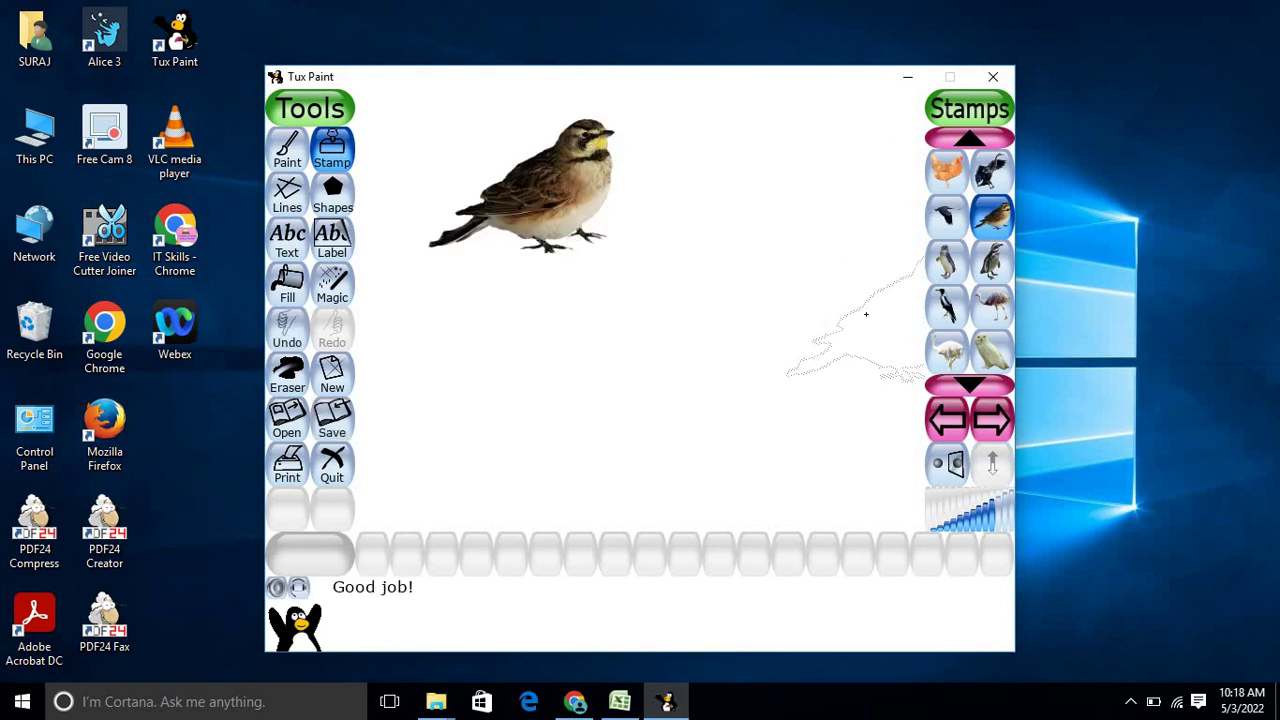